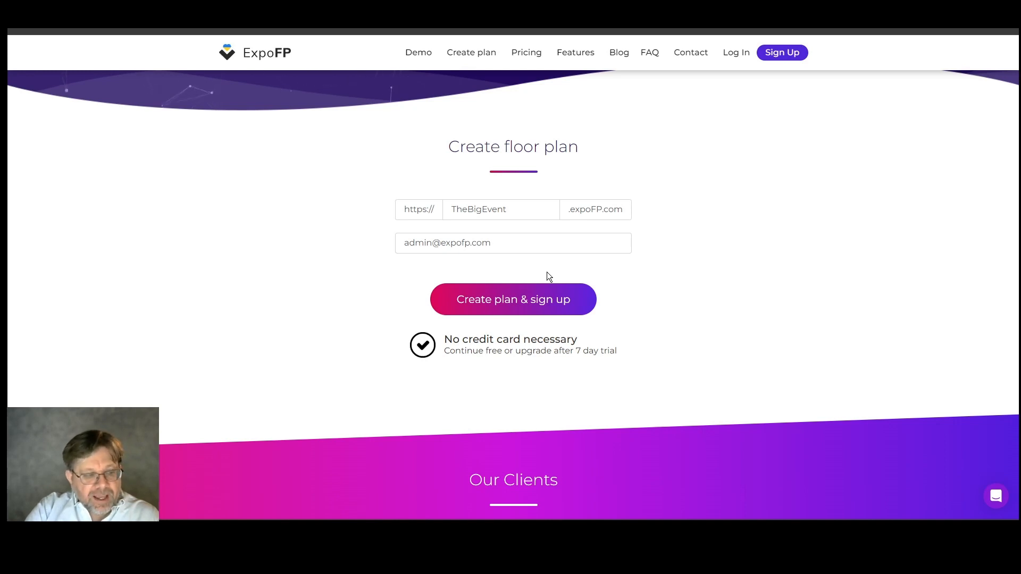
Submit the new TheBigEvent floor plan with its contact e-mail and sign up
click(541, 299)
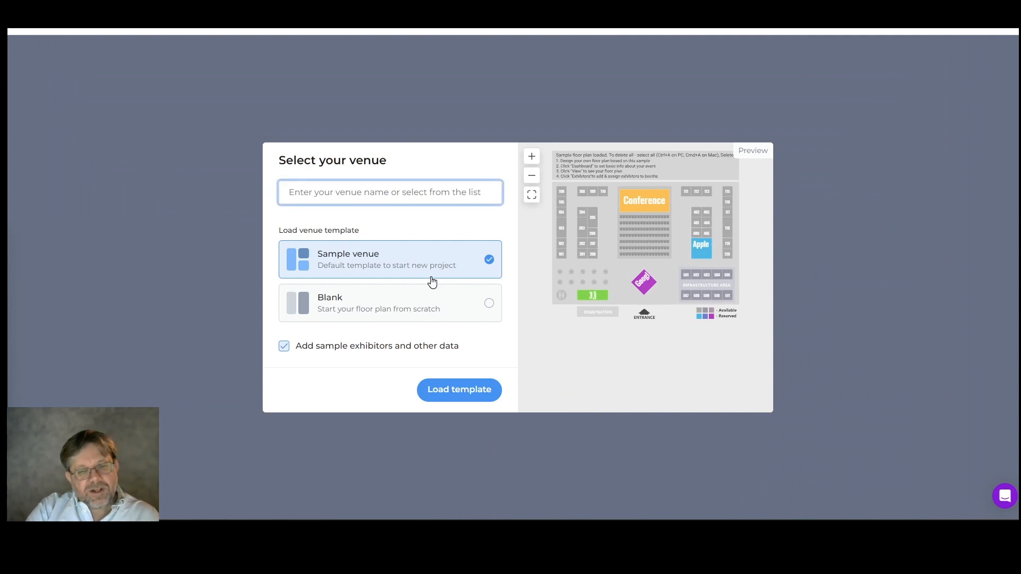
Compare the Blank and Sample venue templates and settle on the Blank template
click(423, 301)
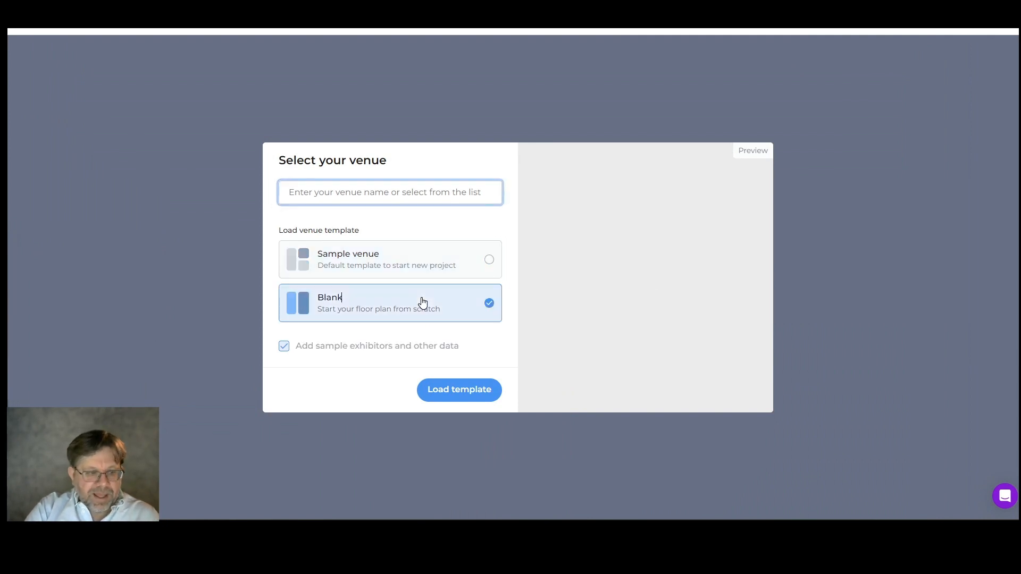
click(414, 263)
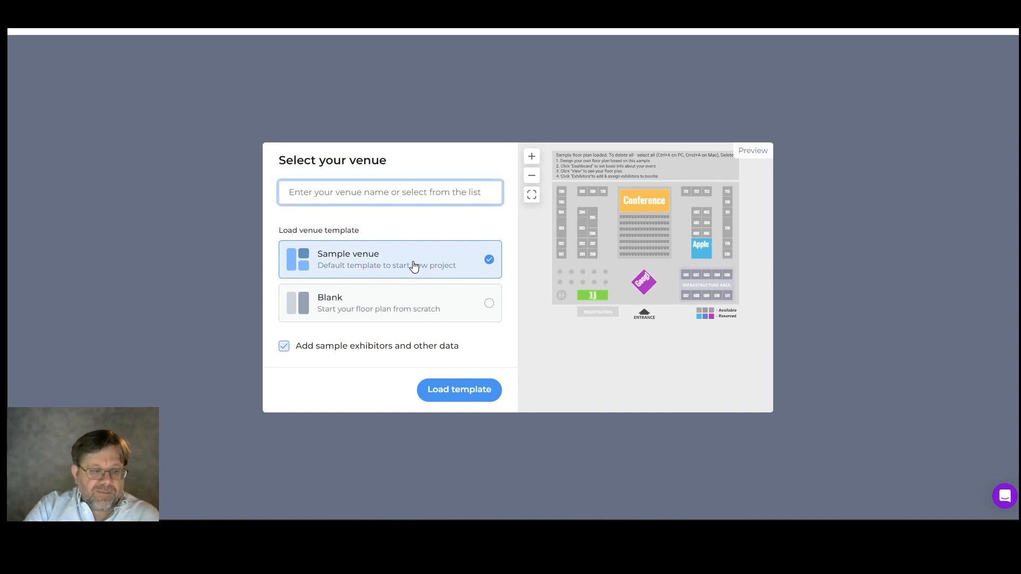
click(417, 314)
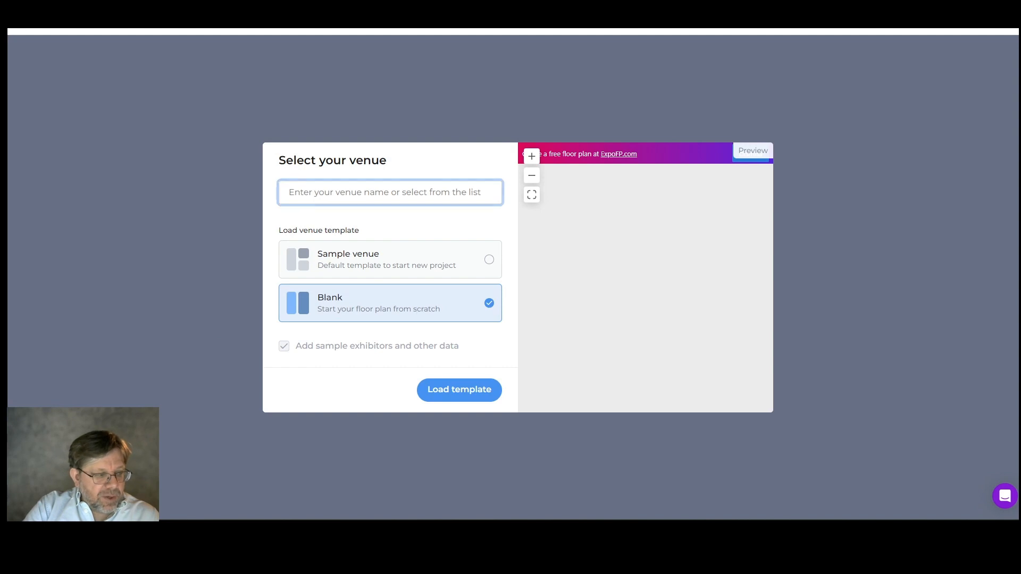
click(419, 196)
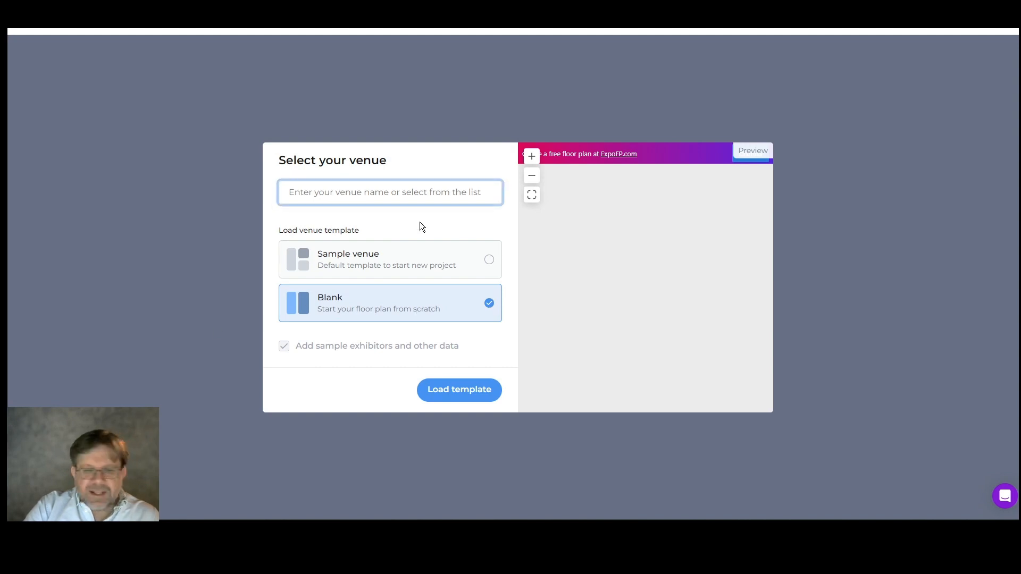
Search venues for 'Javit', pick 'Javits Center - New York, NY' and load its template
click(407, 194)
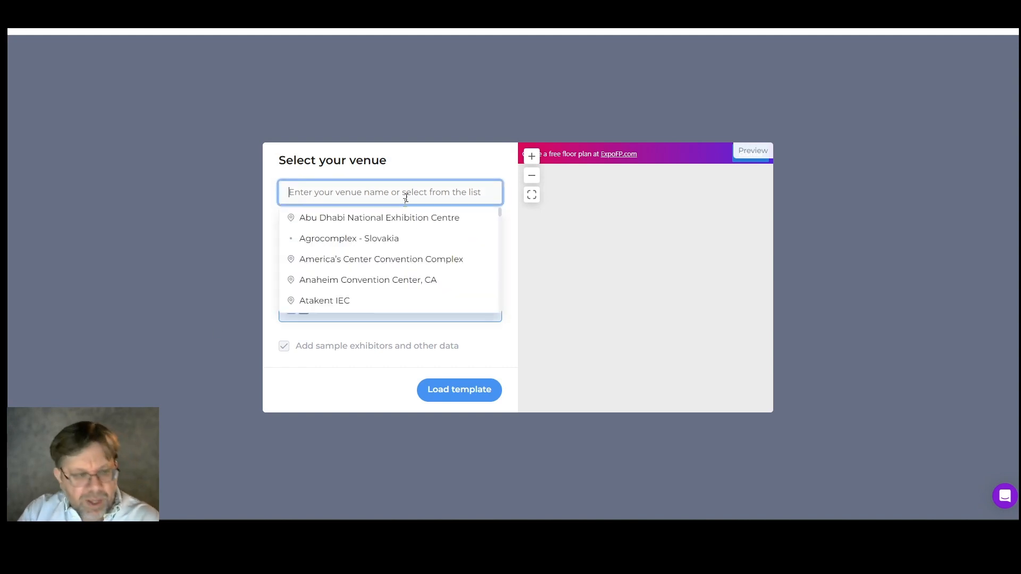
scroll(394, 234, down, 4)
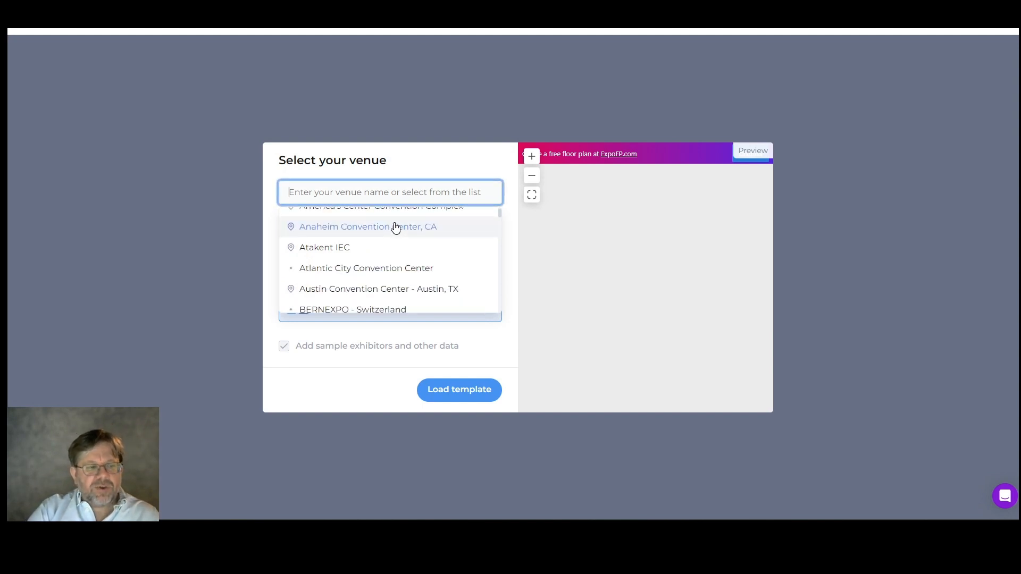
scroll(396, 226, down, 2)
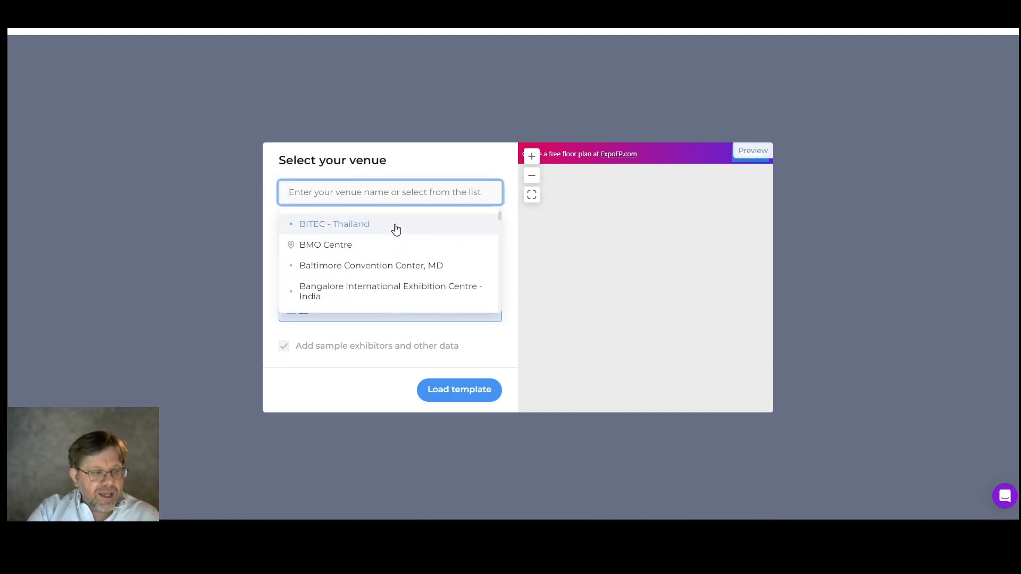
scroll(396, 229, down, 2)
scroll(396, 230, down, 2)
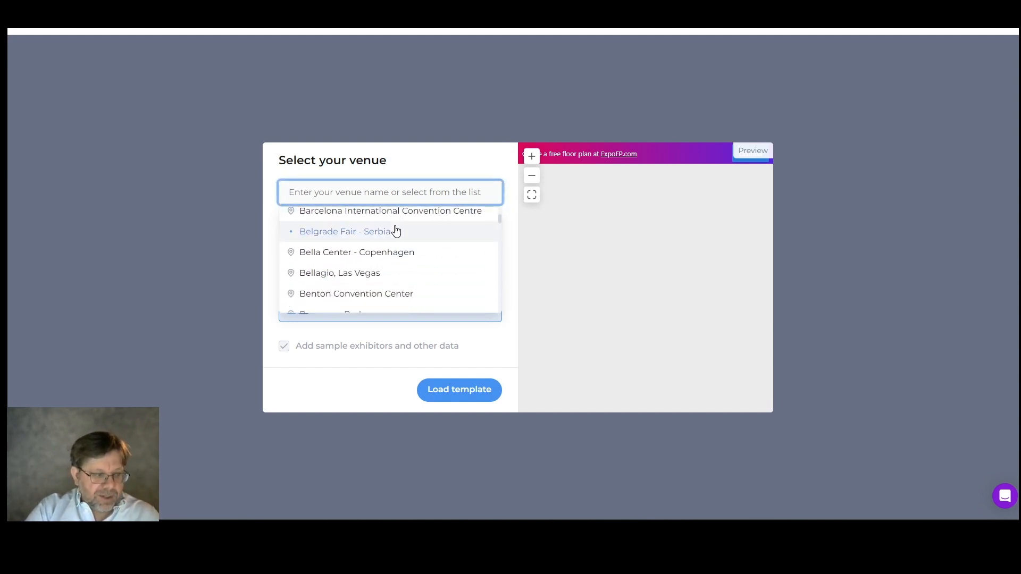
scroll(397, 230, down, 2)
scroll(396, 229, down, 2)
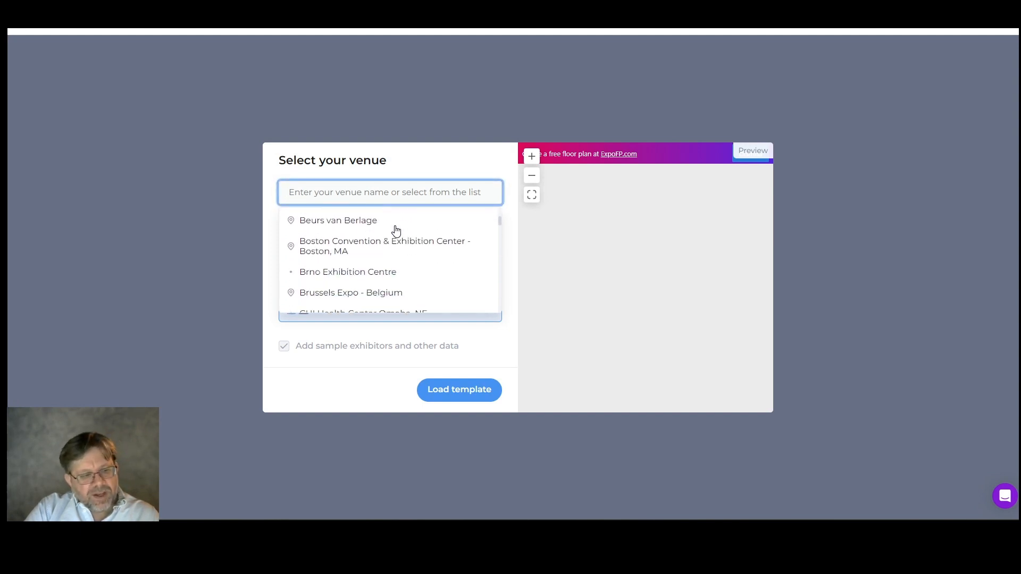
scroll(396, 230, down, 2)
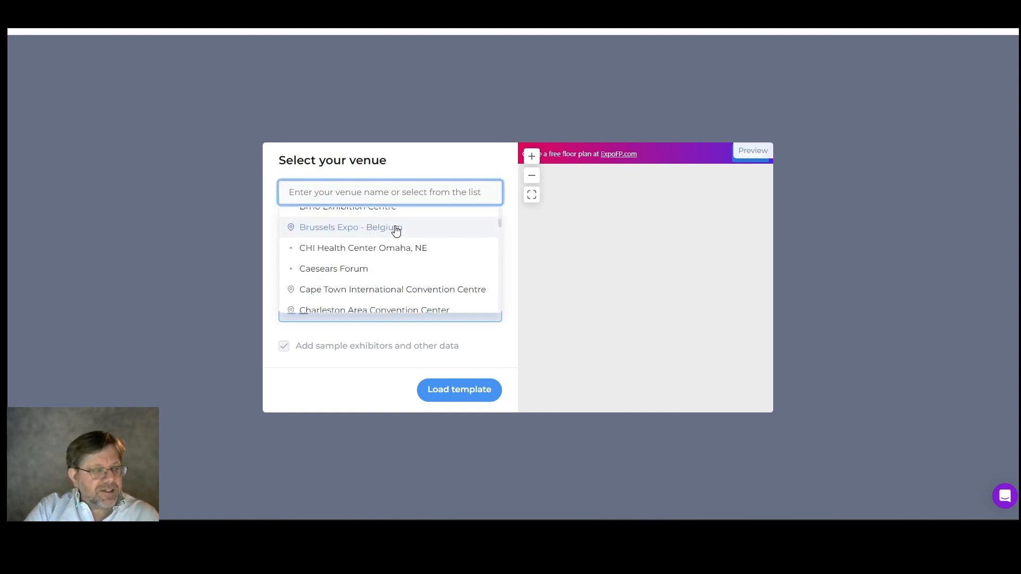
scroll(396, 229, down, 2)
scroll(396, 230, down, 2)
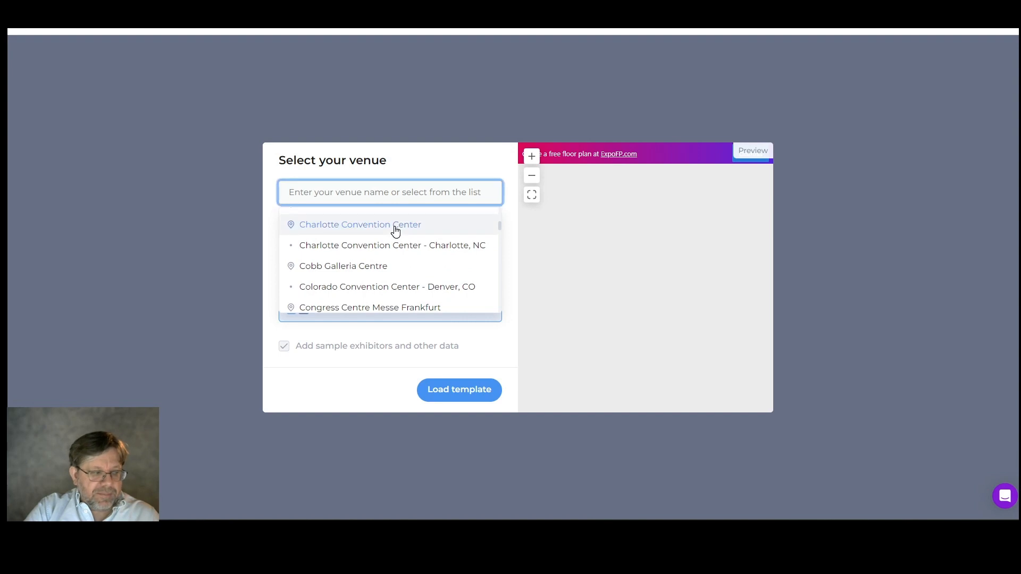
scroll(396, 230, down, 2)
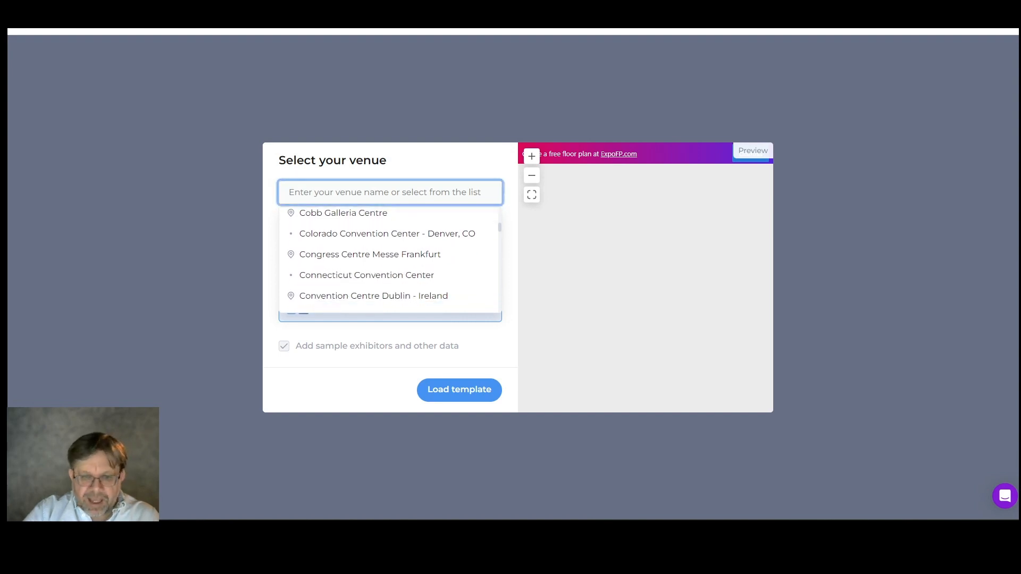
text(Jav)
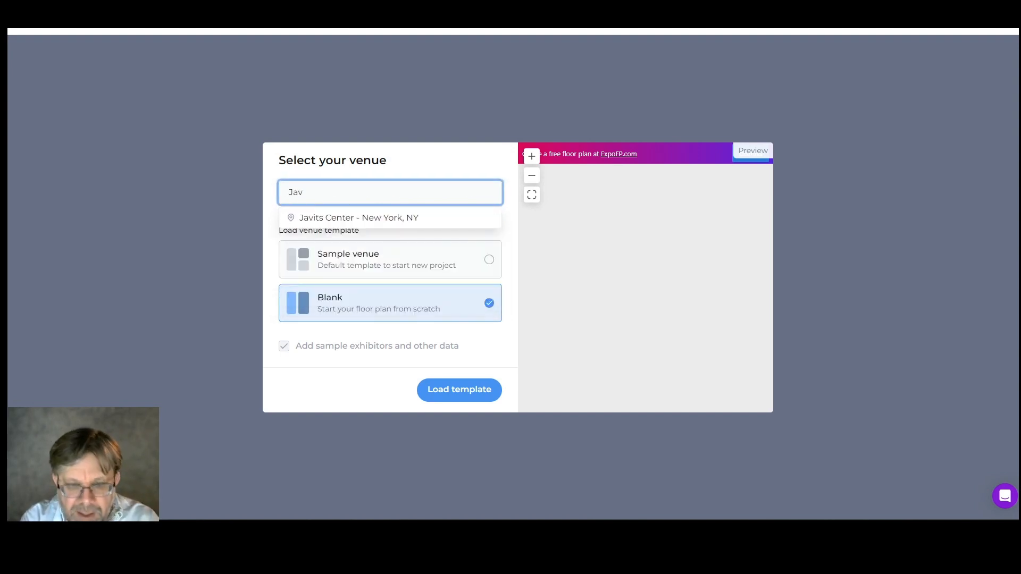
text(it)
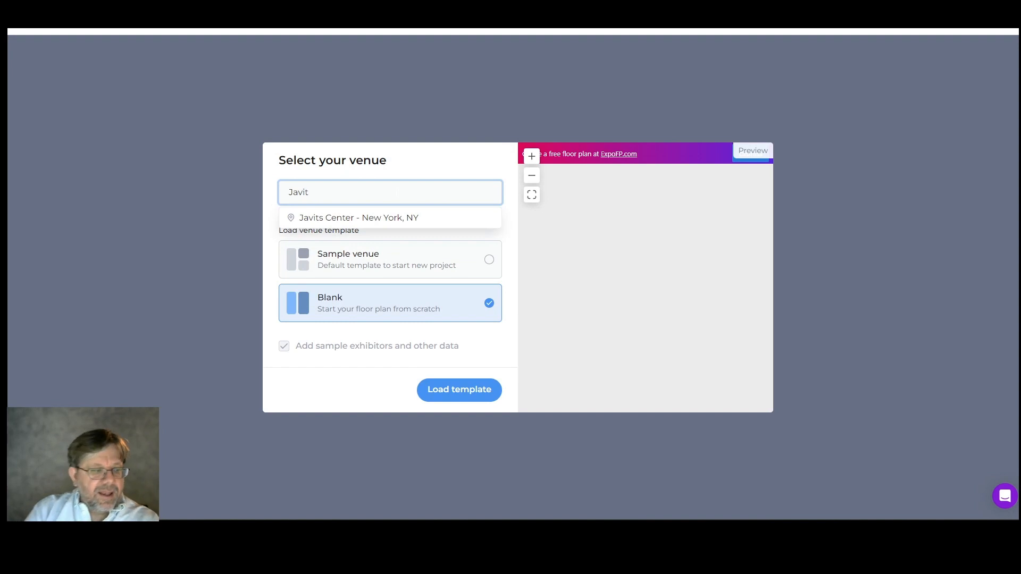
click(394, 216)
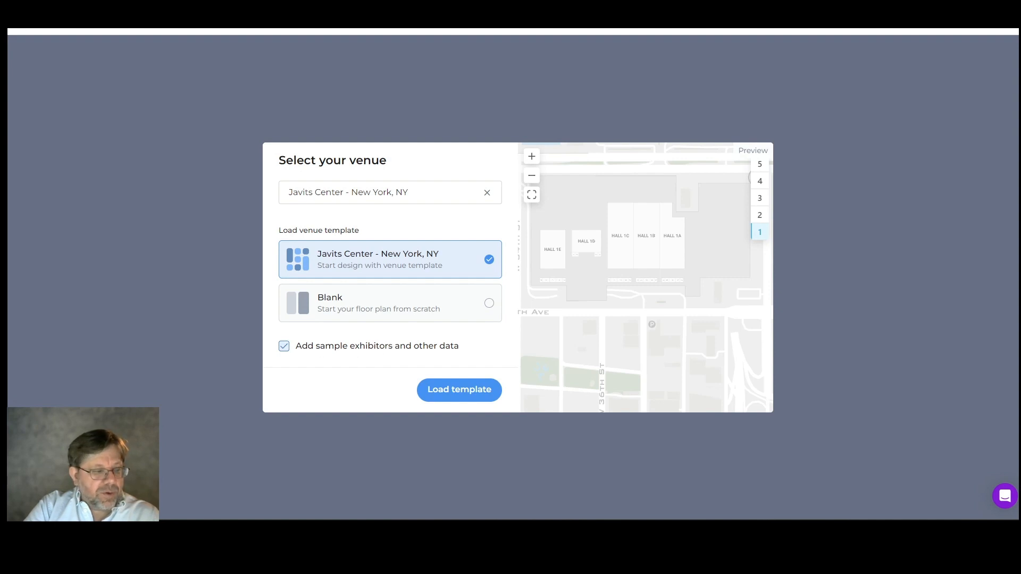
click(440, 386)
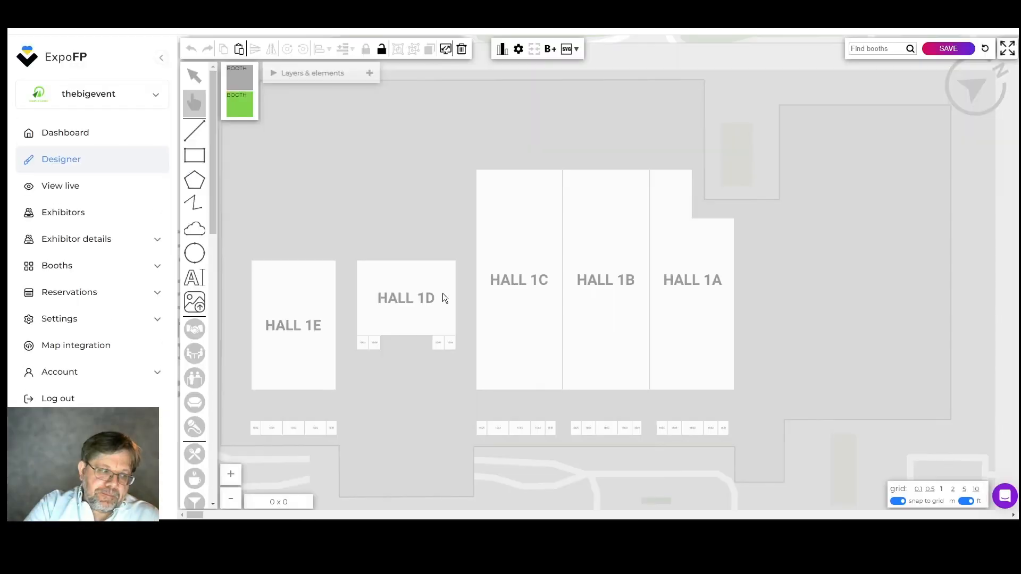
Zoom in on HALL 1C of the loaded Javits Center floor plan
scroll(528, 264, up, 1)
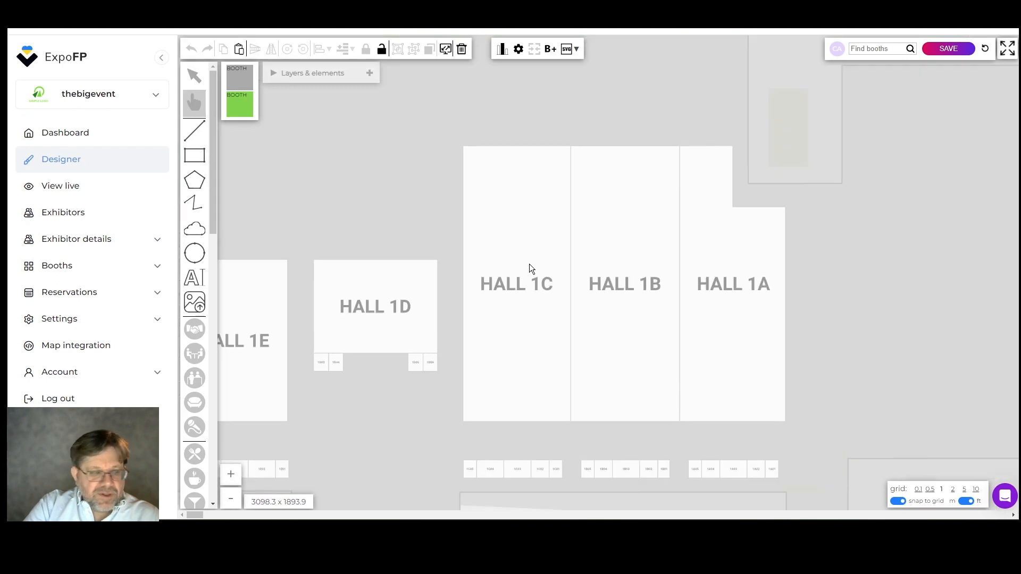
scroll(528, 264, up, 2)
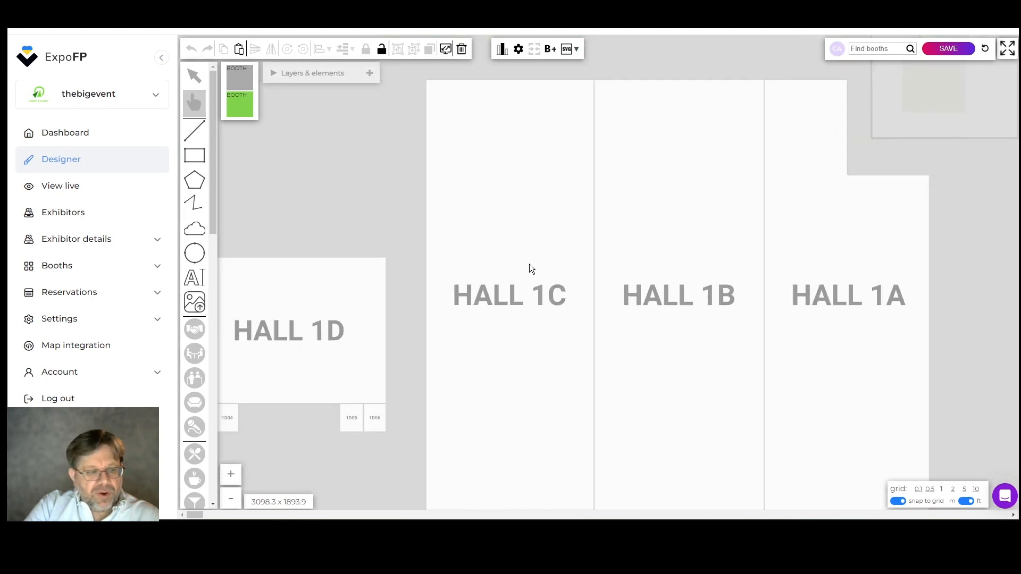
scroll(528, 264, up, 2)
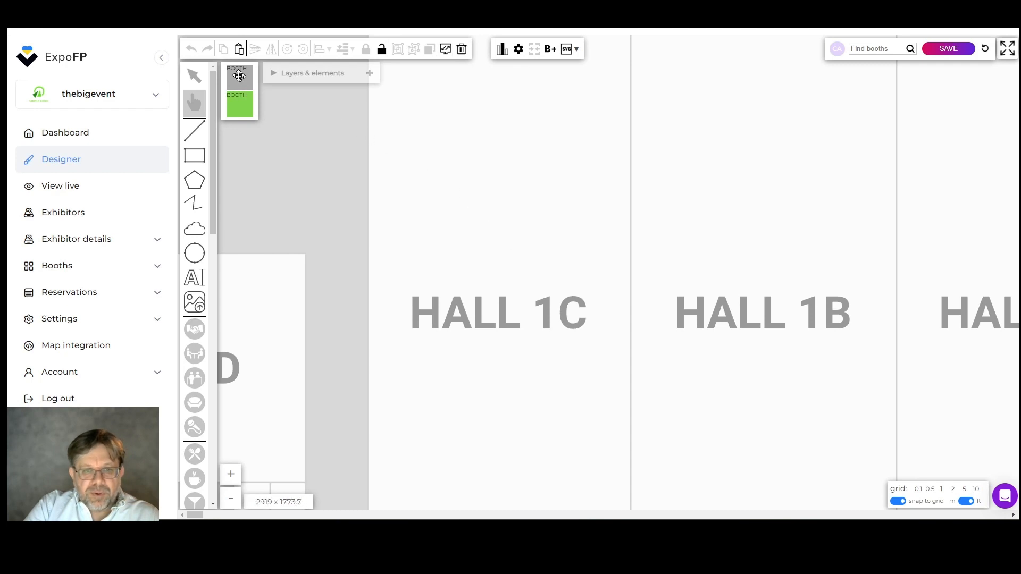
Add two 10 × 10 ft booths, numbered 1 and 2, side by side in Hall 1C
drag(237, 74, 422, 242)
scroll(497, 250, up, 3)
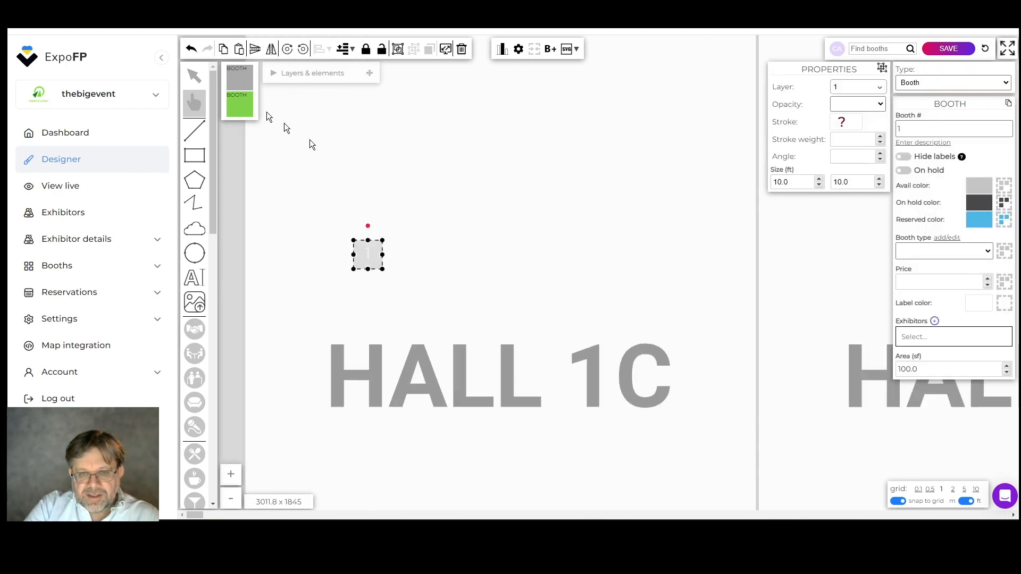
drag(237, 77, 392, 236)
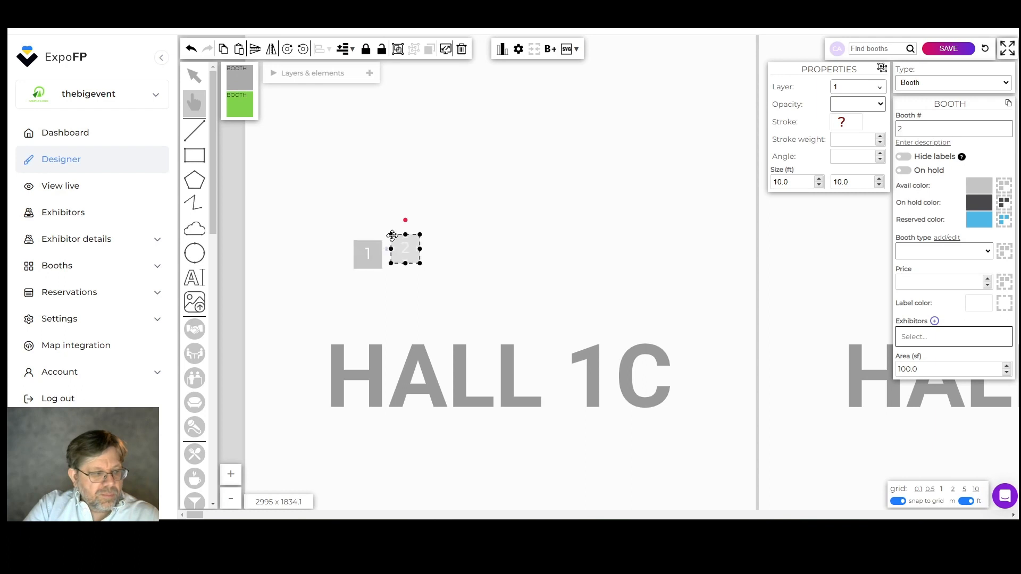
click(457, 258)
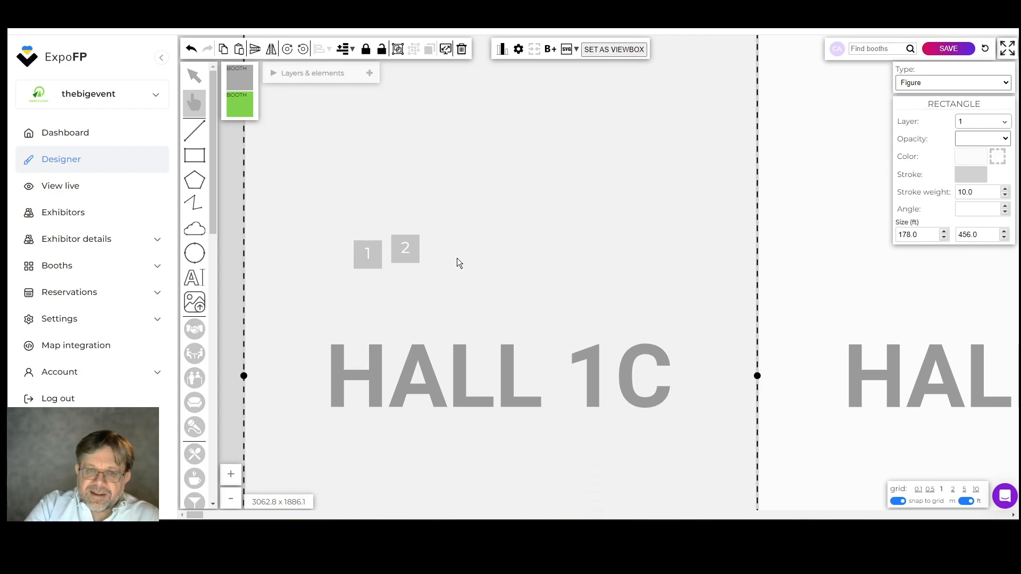
Hide the Area map layer and set the Hall 1C rectangle's opacity to 0.2
click(322, 74)
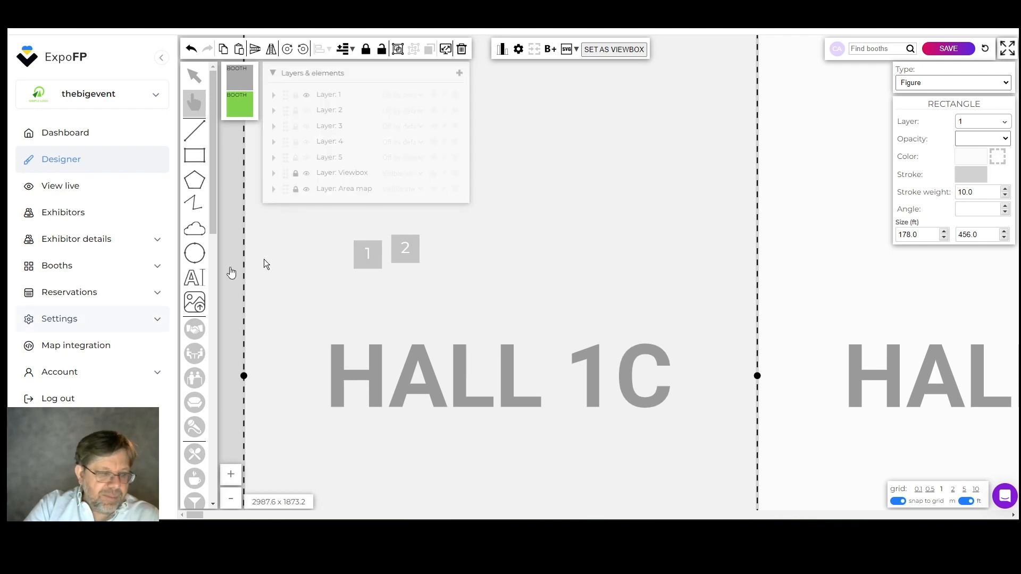
click(307, 190)
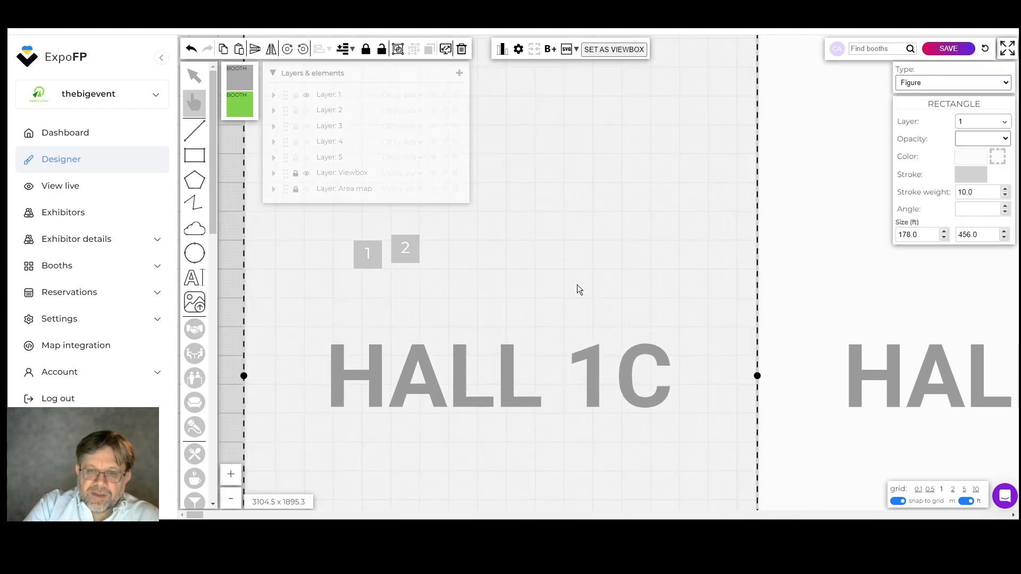
click(1002, 139)
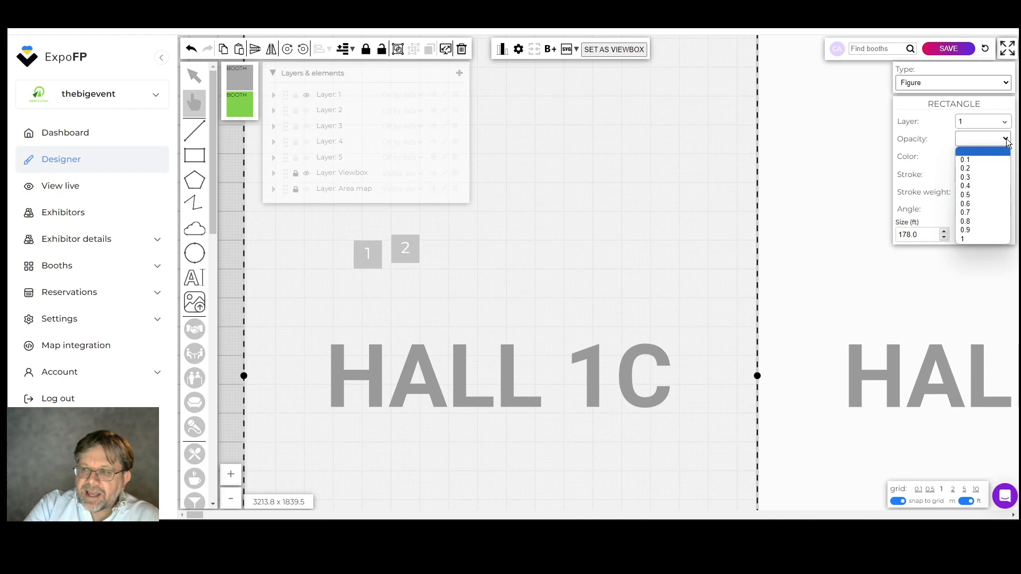
click(1002, 169)
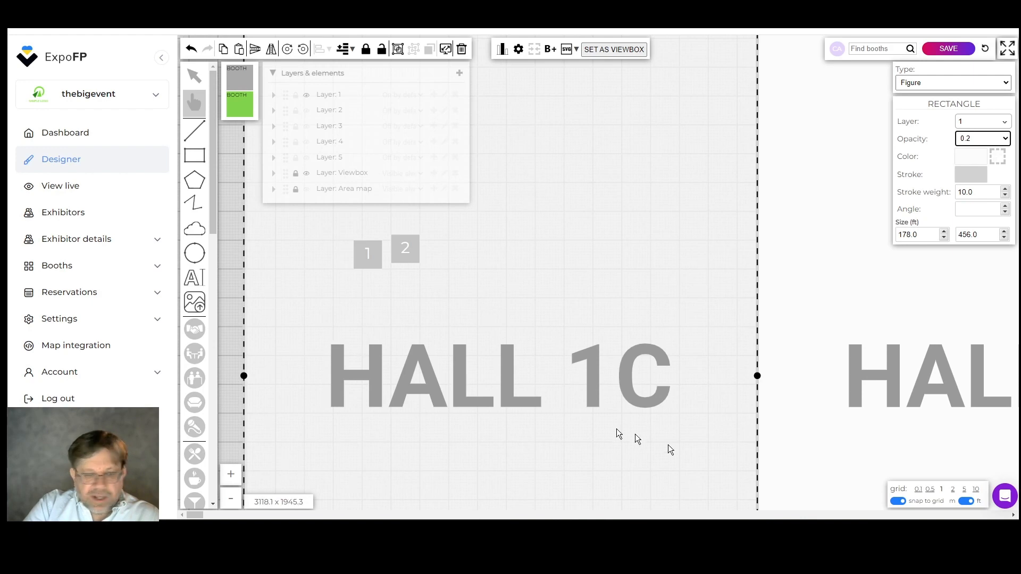
Keep grid snapping in feet and move booth 2 into one row beside booth 1
click(931, 491)
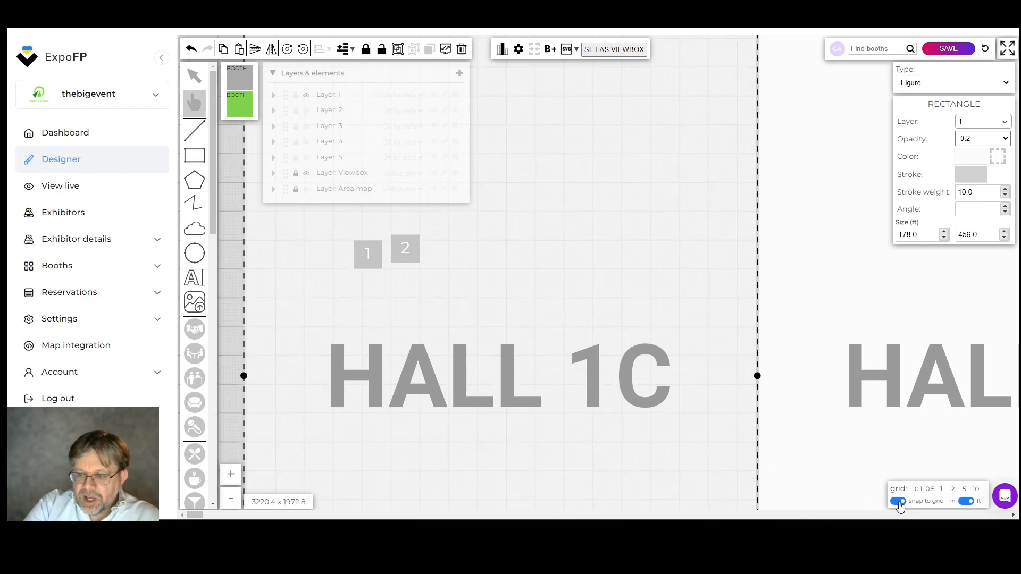
click(968, 502)
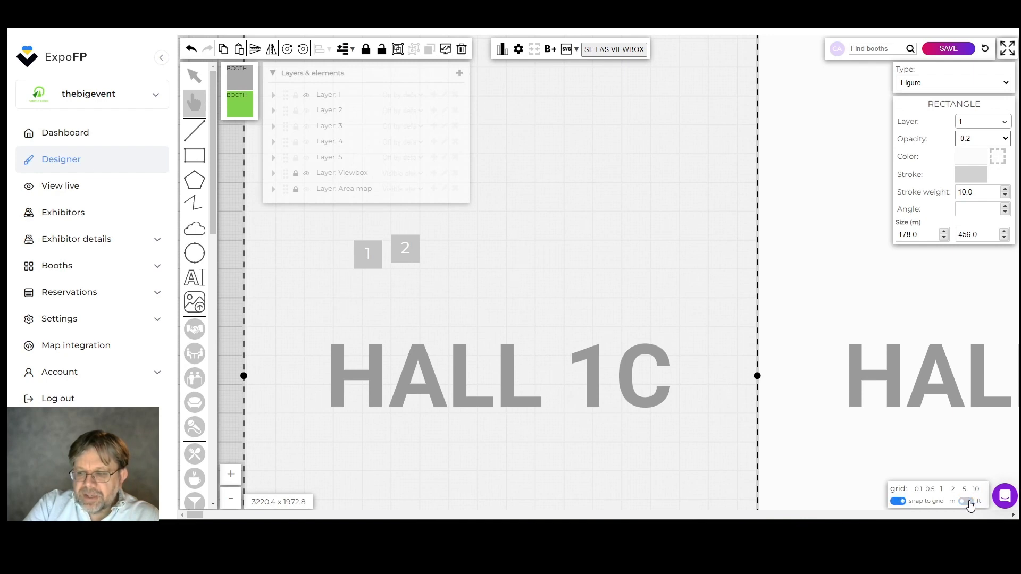
click(968, 502)
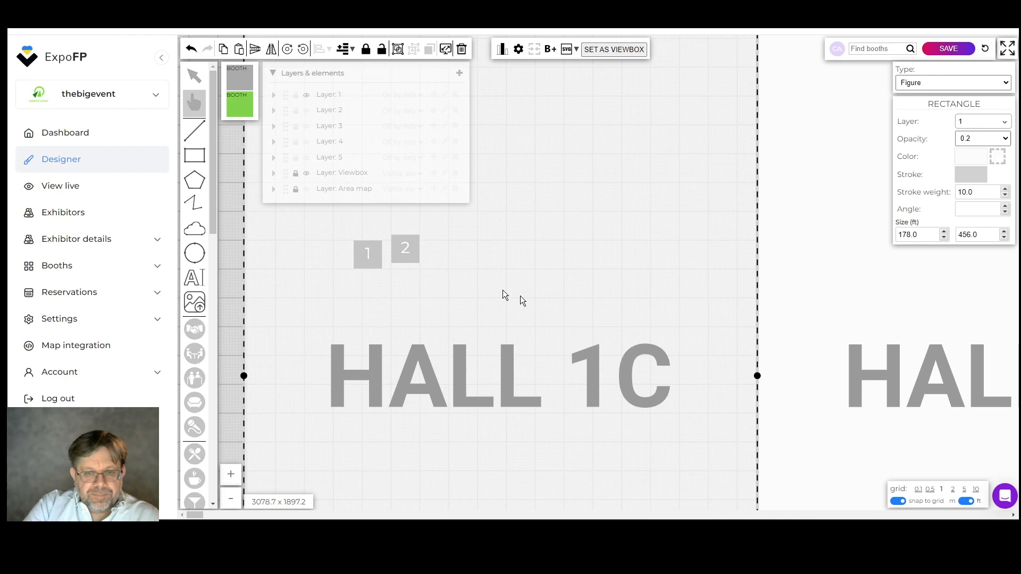
click(412, 254)
drag(409, 241, 340, 248)
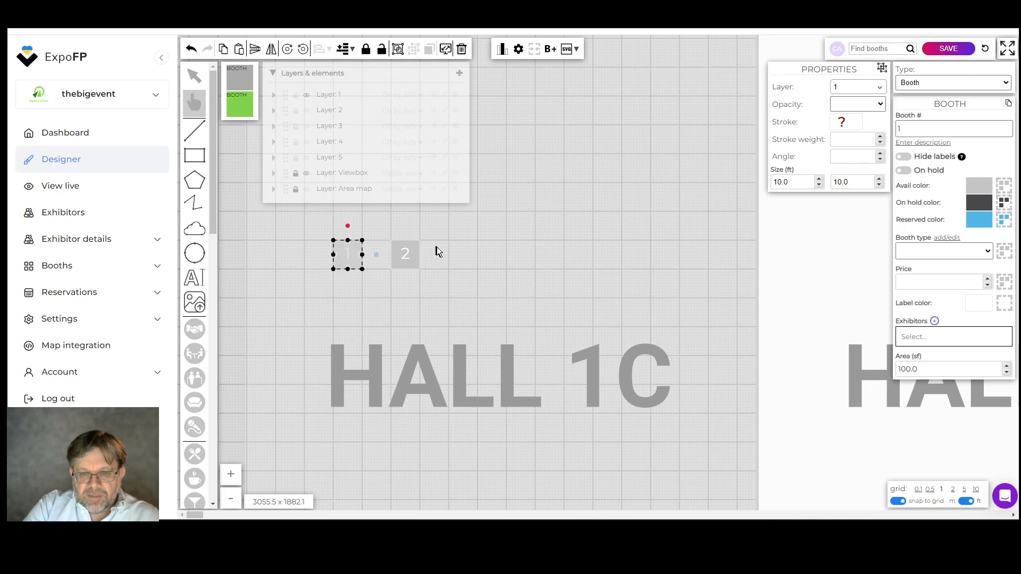
click(437, 247)
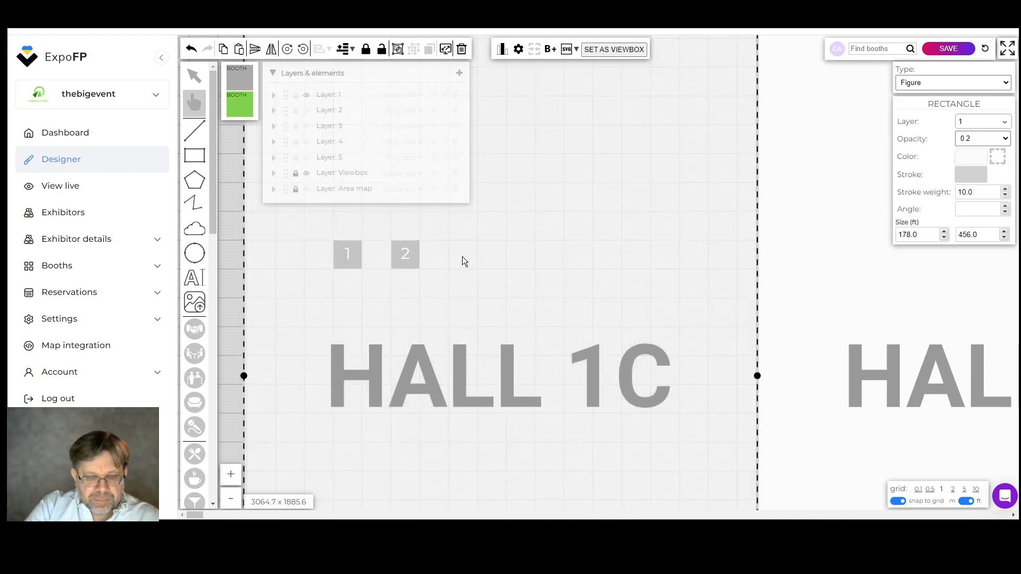
Deselect the hall rectangle and turn the Area map layer back on to show surrounding streets
scroll(461, 256, down, 5)
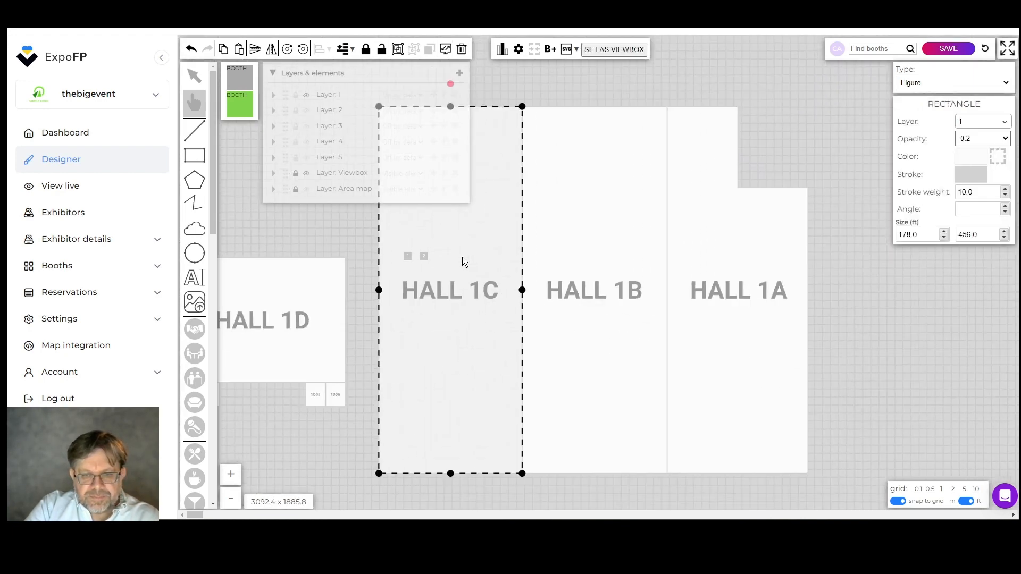
scroll(462, 257, down, 2)
click(604, 121)
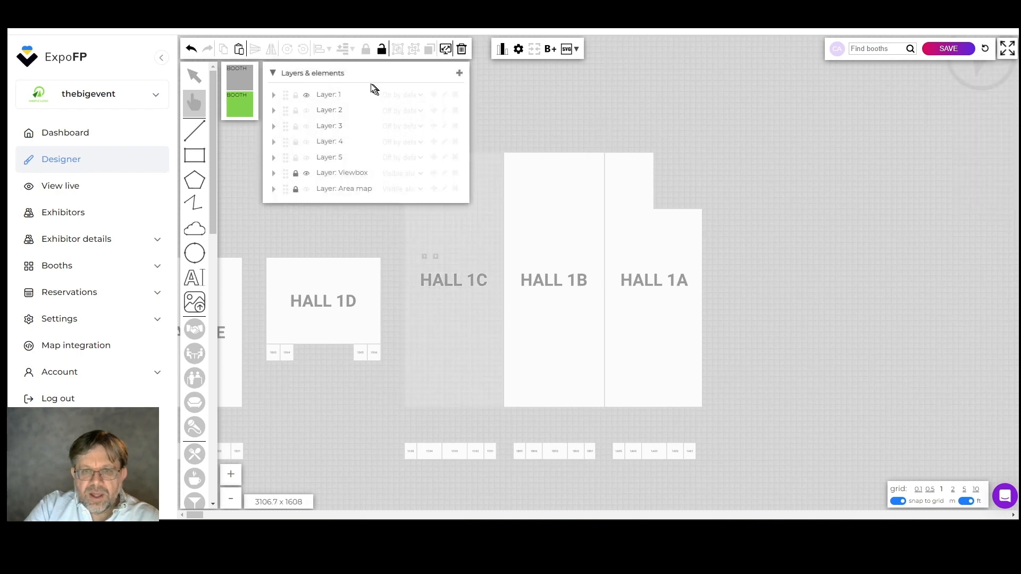
click(307, 189)
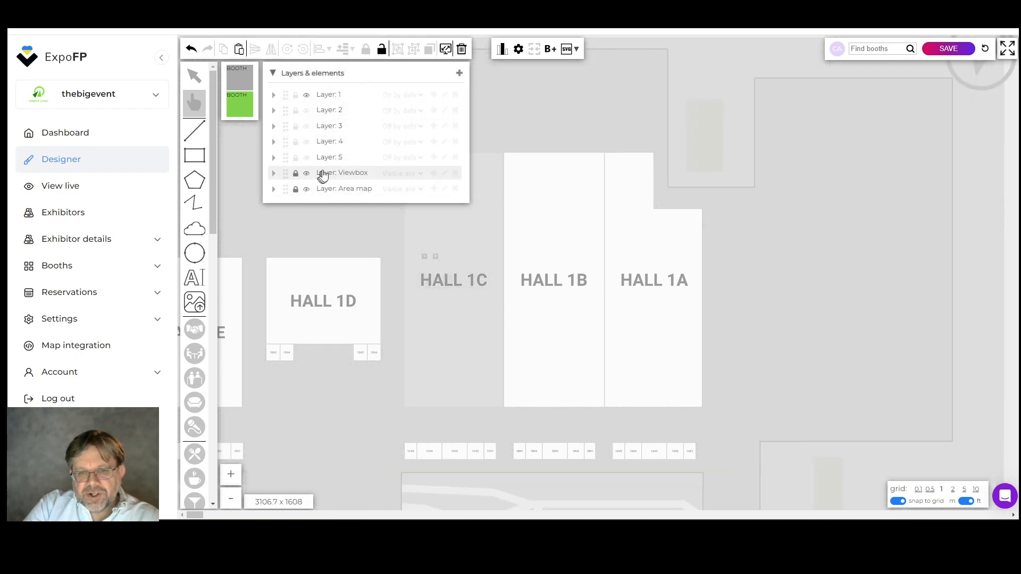
click(346, 74)
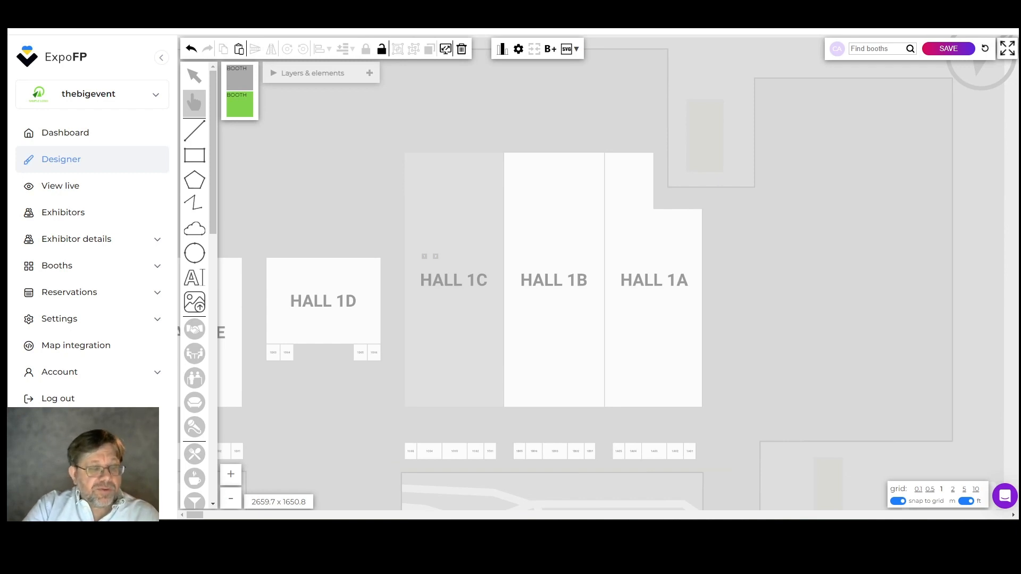
scroll(407, 263, down, 2)
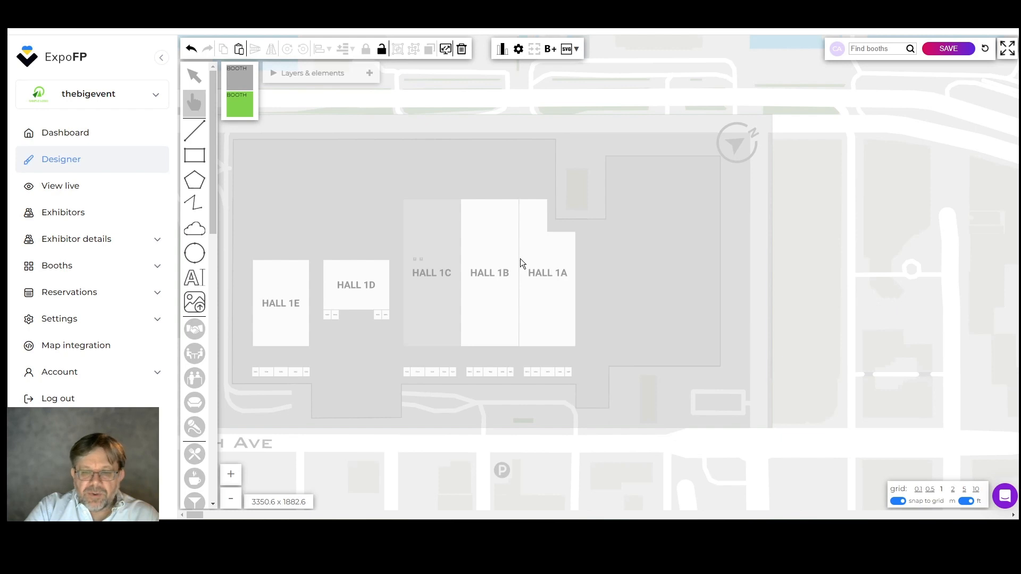
scroll(520, 261, up, 1)
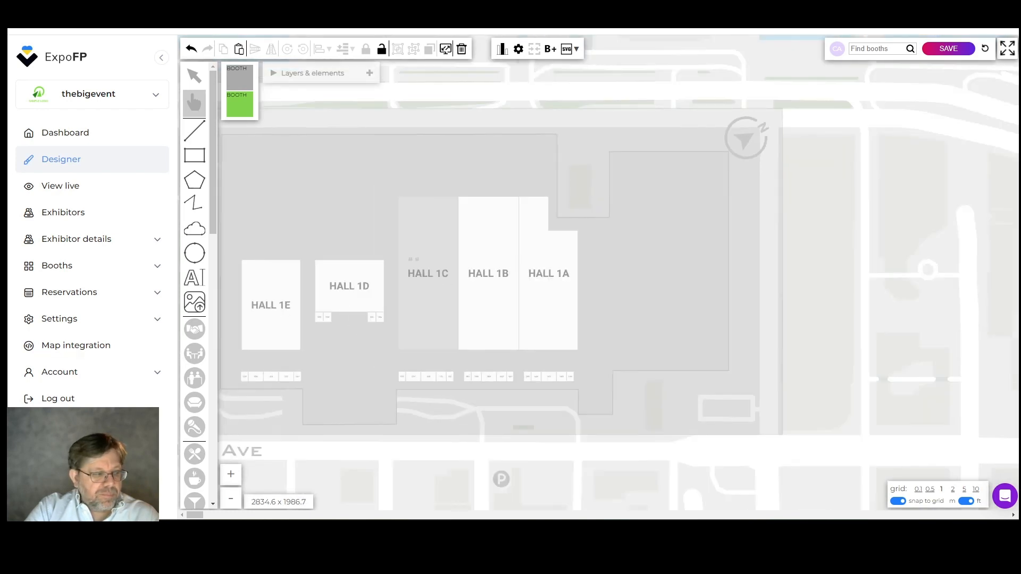
click(312, 75)
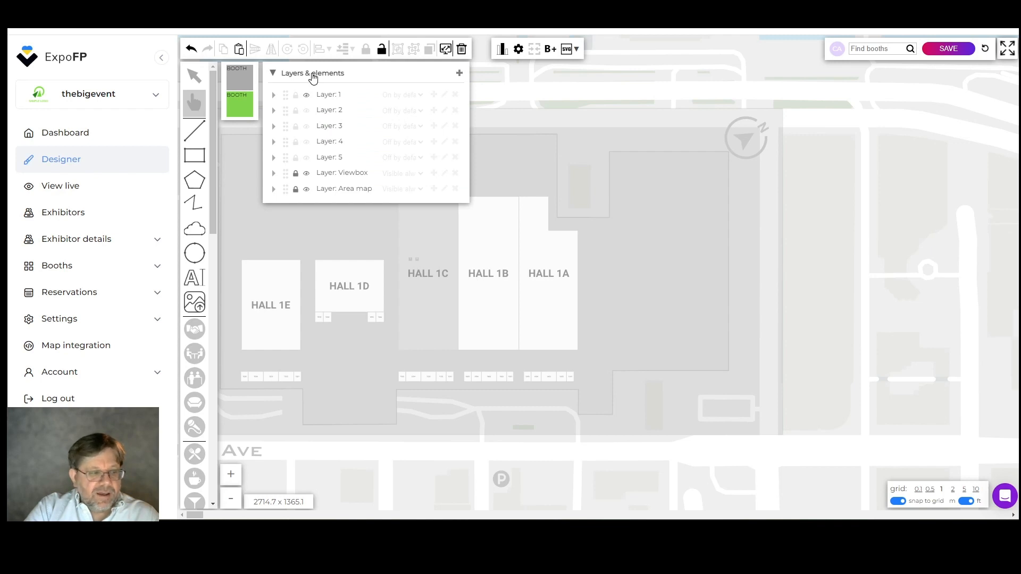
Hide the Area map, show and unlock the Viewbox layer, and select the viewbox
click(307, 189)
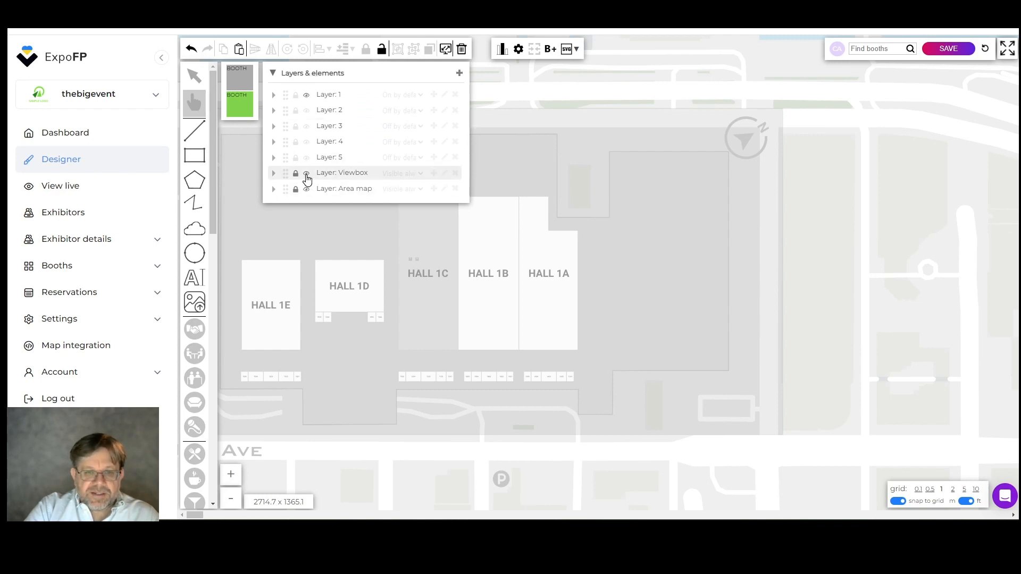
click(307, 175)
click(296, 175)
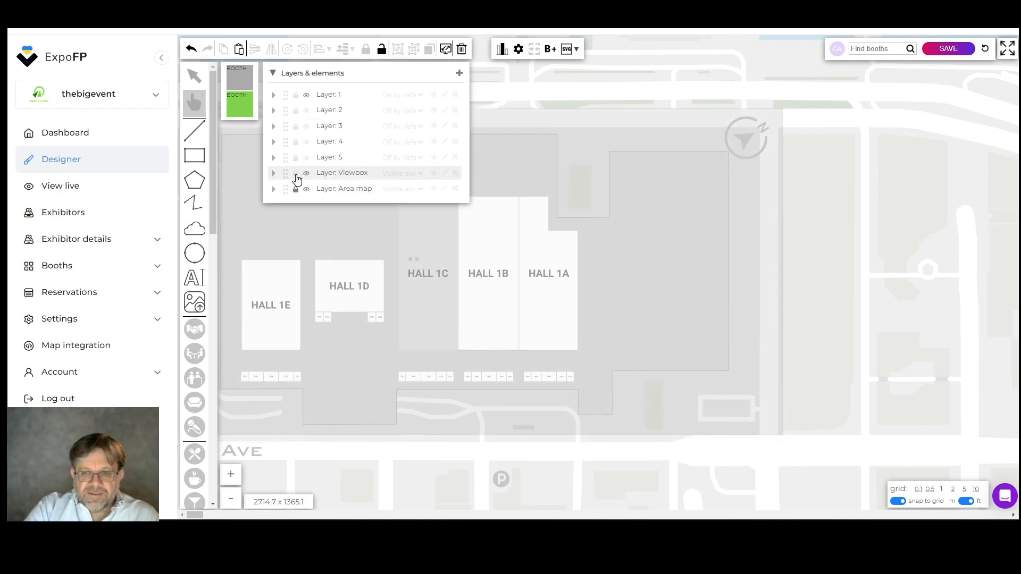
click(662, 115)
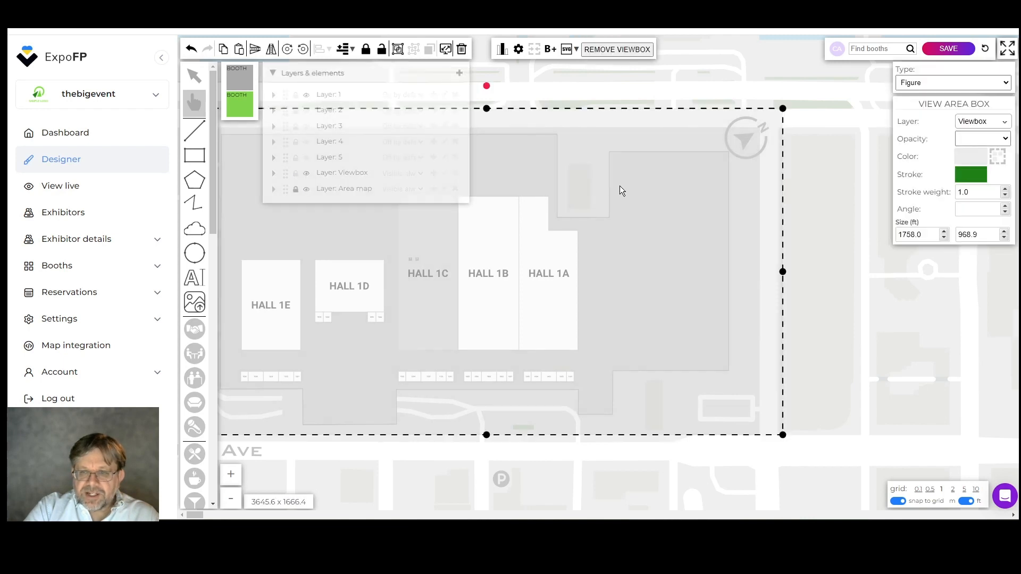
Drag the viewbox edges in to a 630 × 535 ft frame around Halls 1C, 1B and 1A
scroll(553, 267, down, 2)
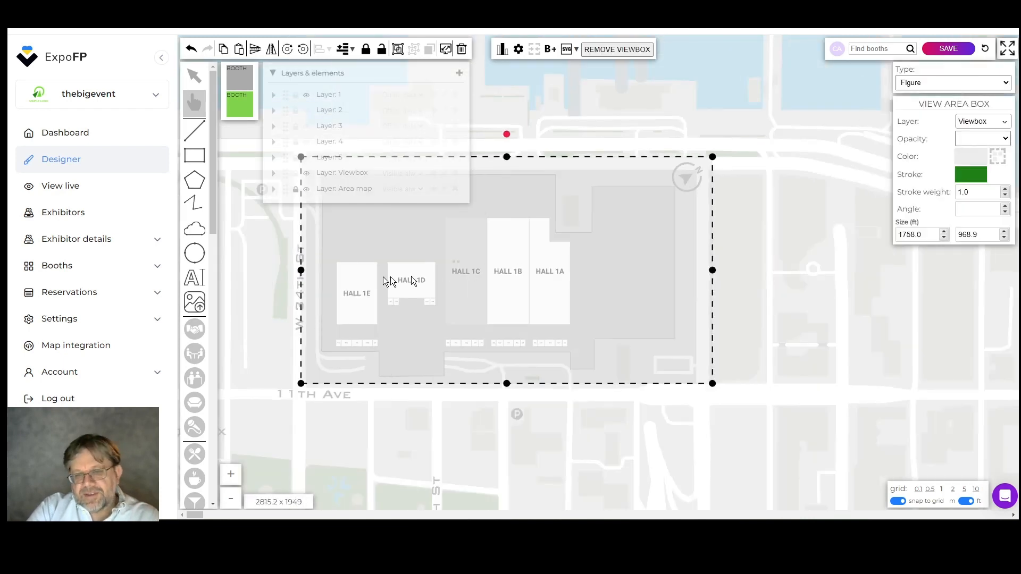
drag(307, 274, 438, 280)
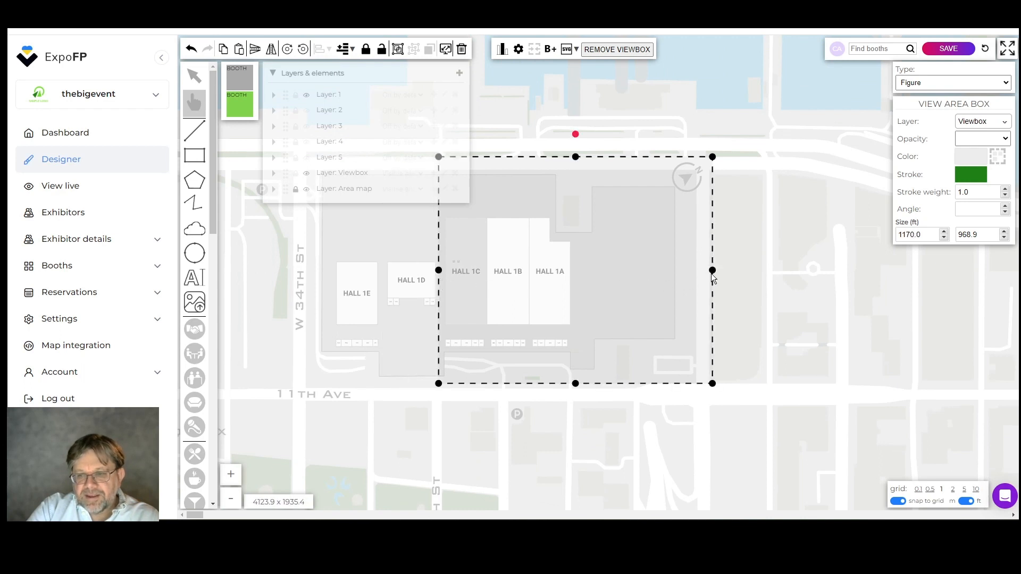
drag(712, 270, 585, 276)
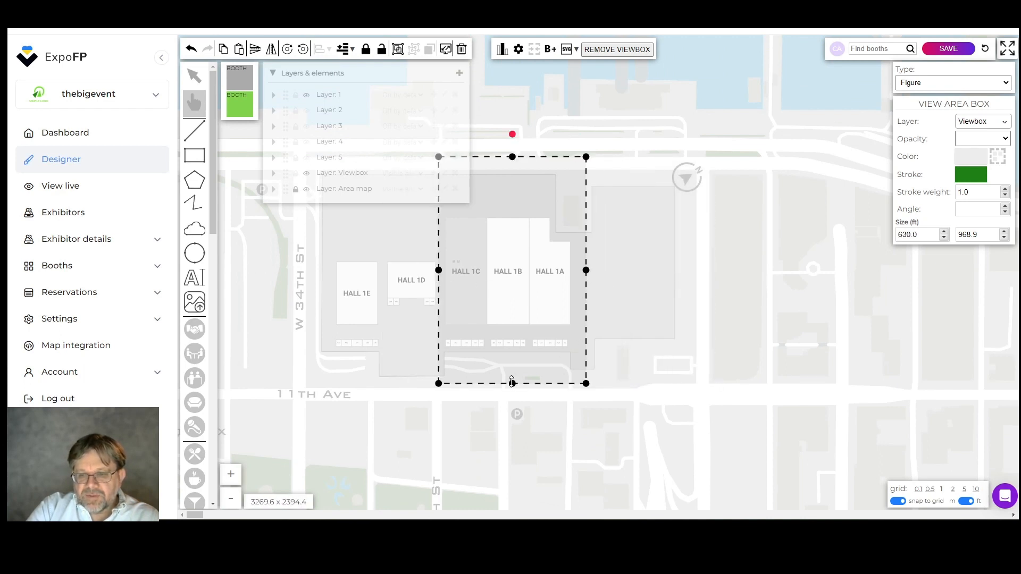
drag(576, 383, 514, 331)
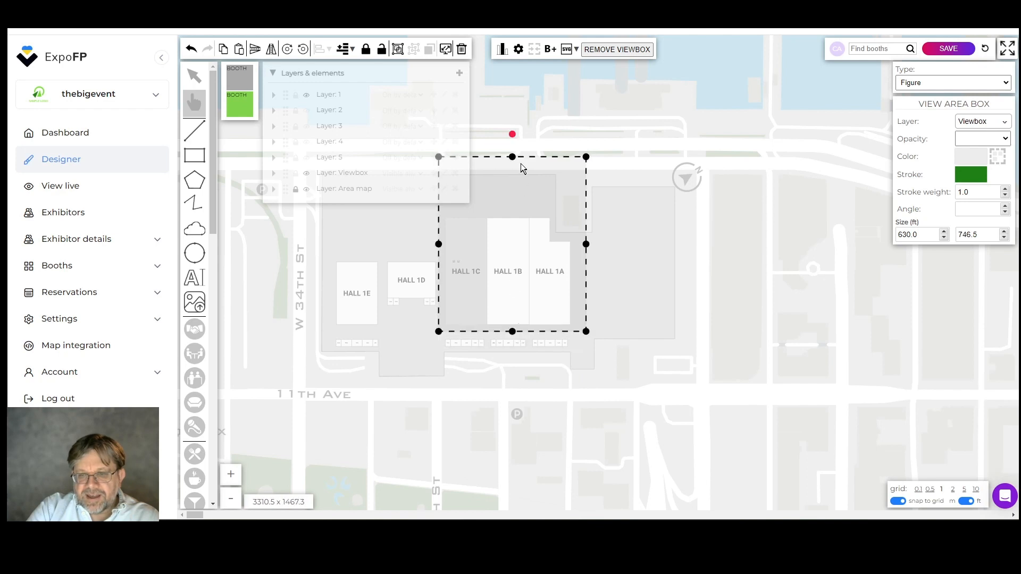
drag(513, 157, 505, 206)
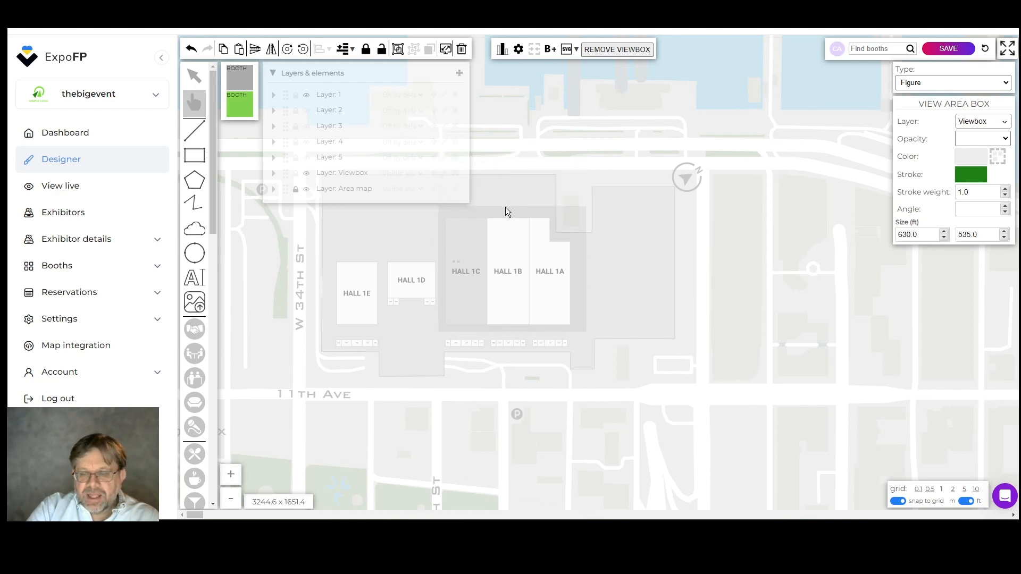
scroll(617, 272, up, 1)
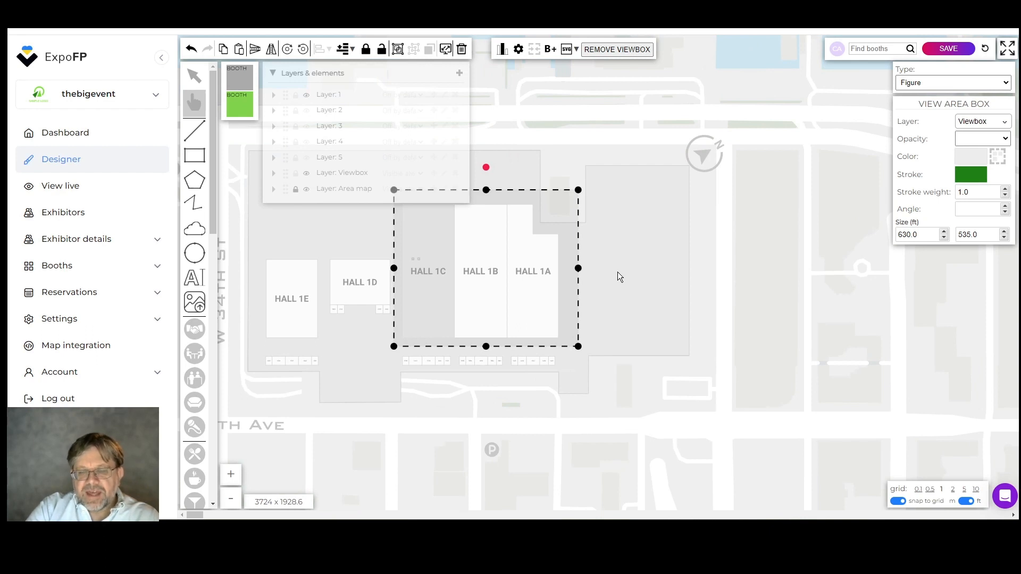
scroll(618, 272, down, 2)
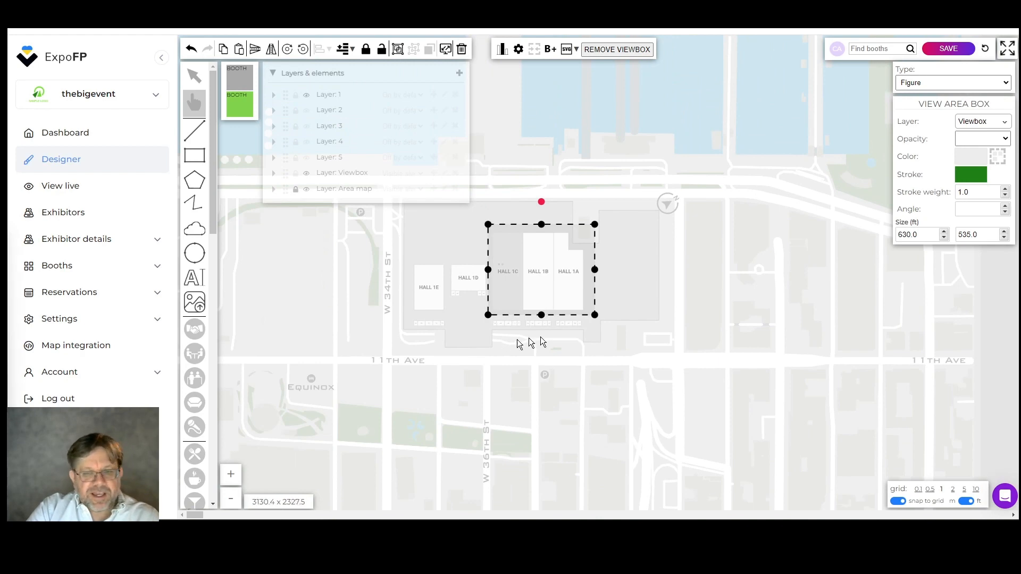
click(718, 279)
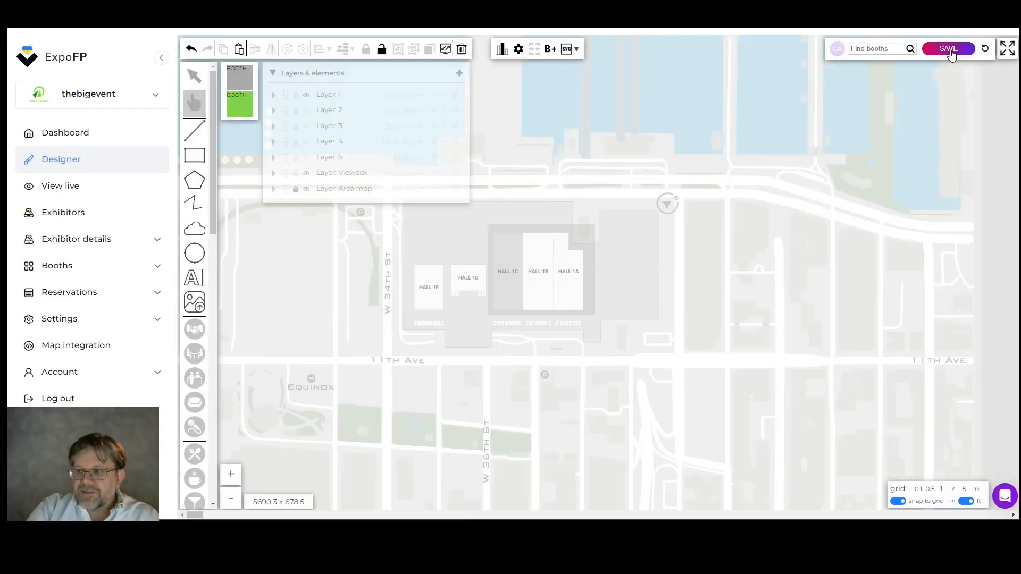
Save the floor plan and view the Exhibitors list of three sample exhibitors
click(949, 49)
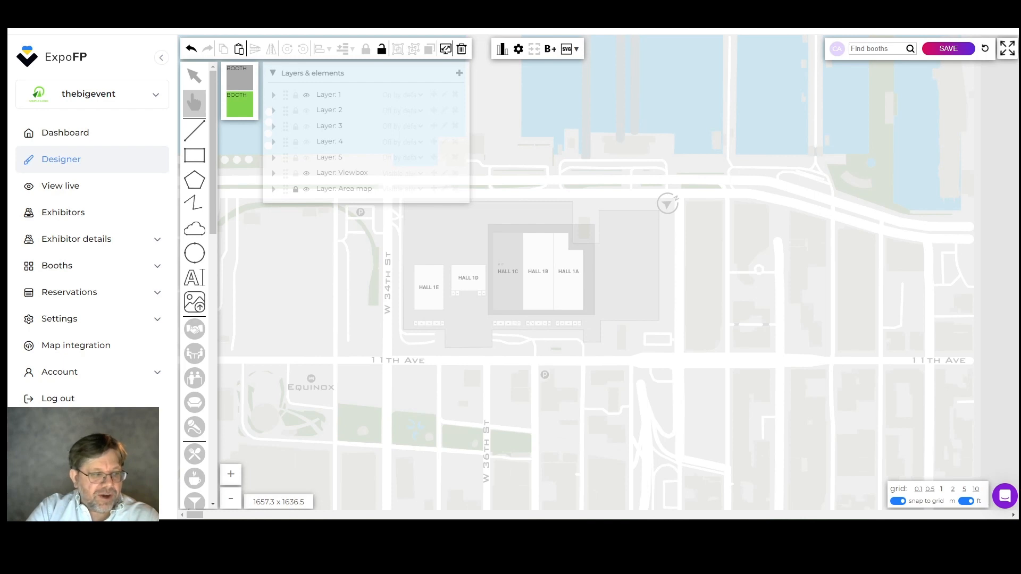
click(61, 223)
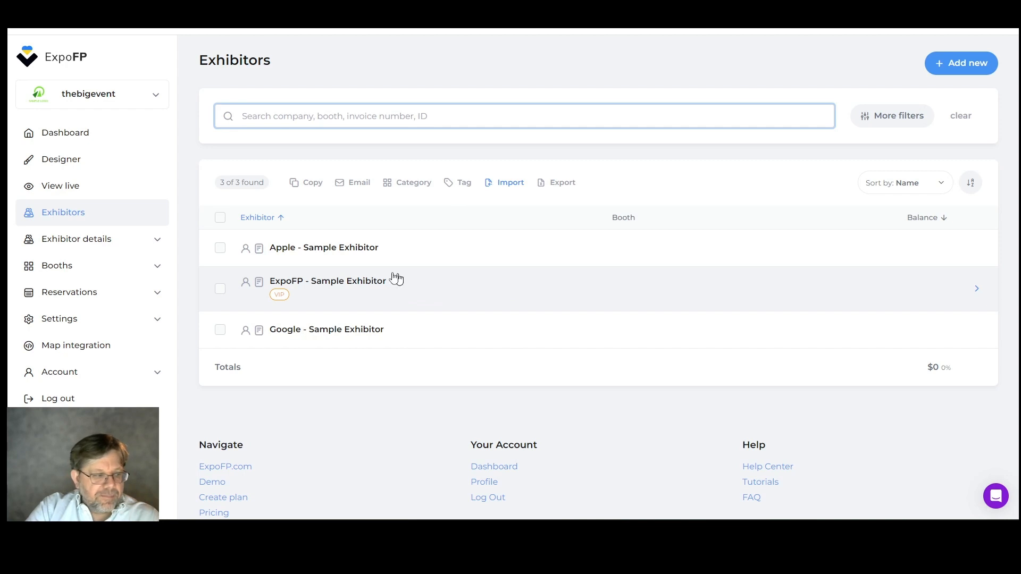
Mark booths 2 and 1 in the Booth list, then view the Reservations Extras page
click(69, 269)
click(63, 290)
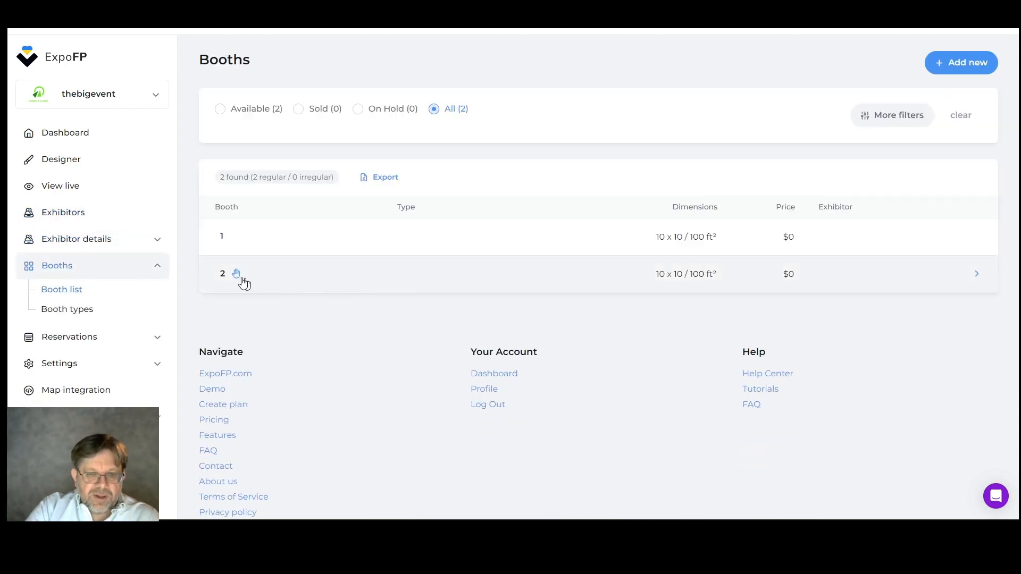
click(236, 274)
click(235, 237)
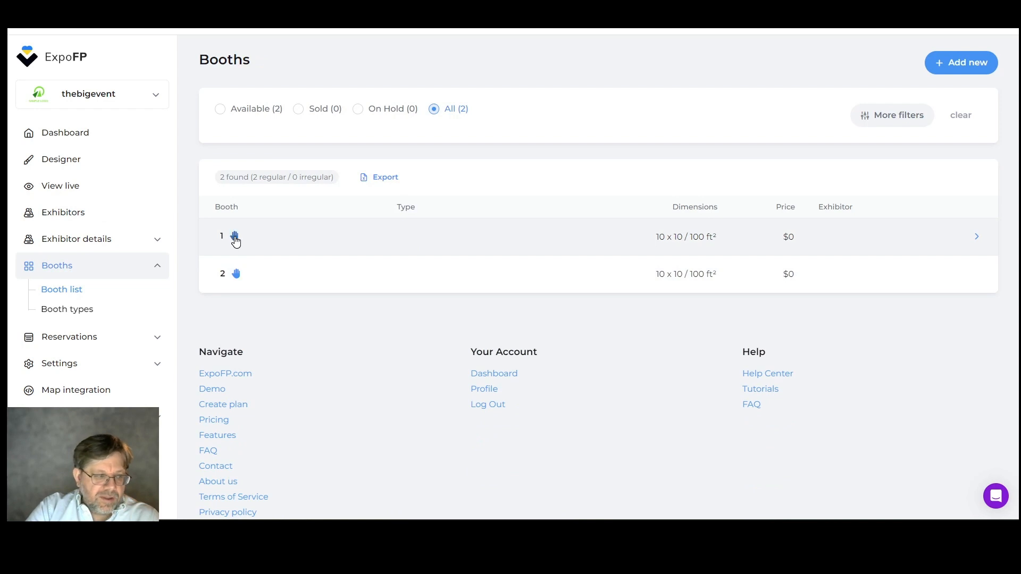
click(70, 338)
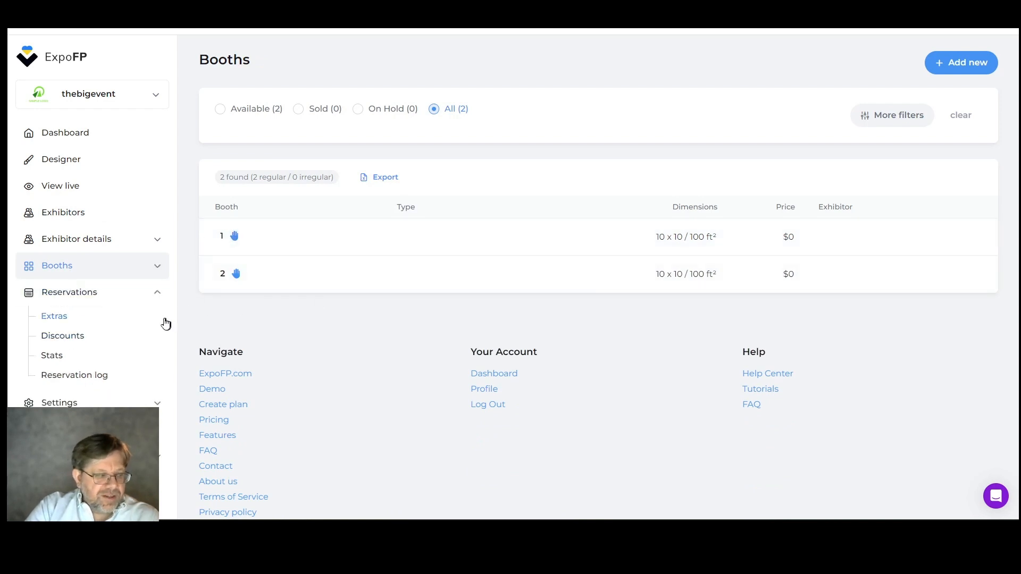
click(87, 316)
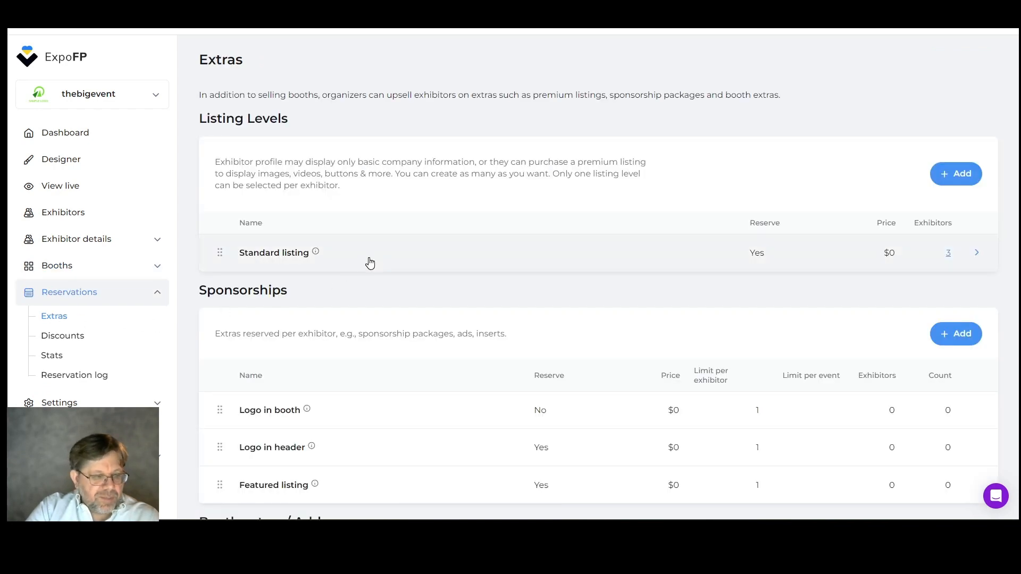
Expand the Settings section in the sidebar and view the Email templates page
scroll(371, 265, down, 2)
scroll(87, 314, down, 2)
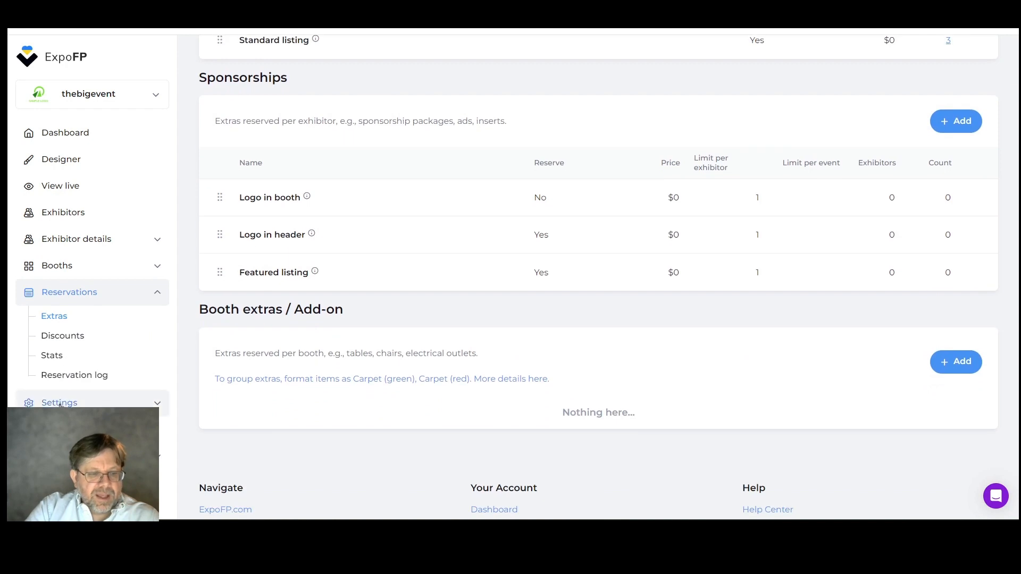
click(60, 403)
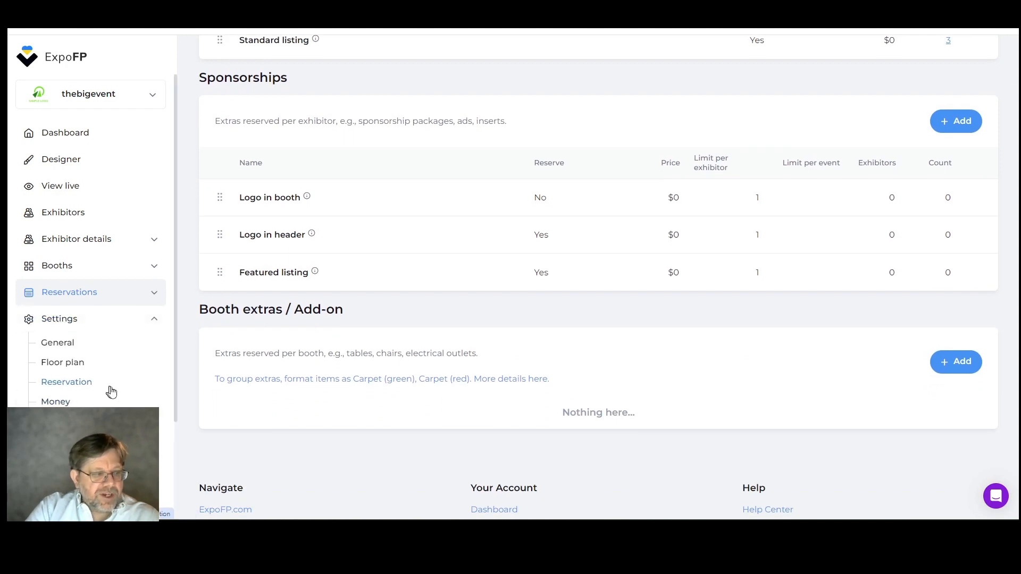
scroll(137, 388, down, 1)
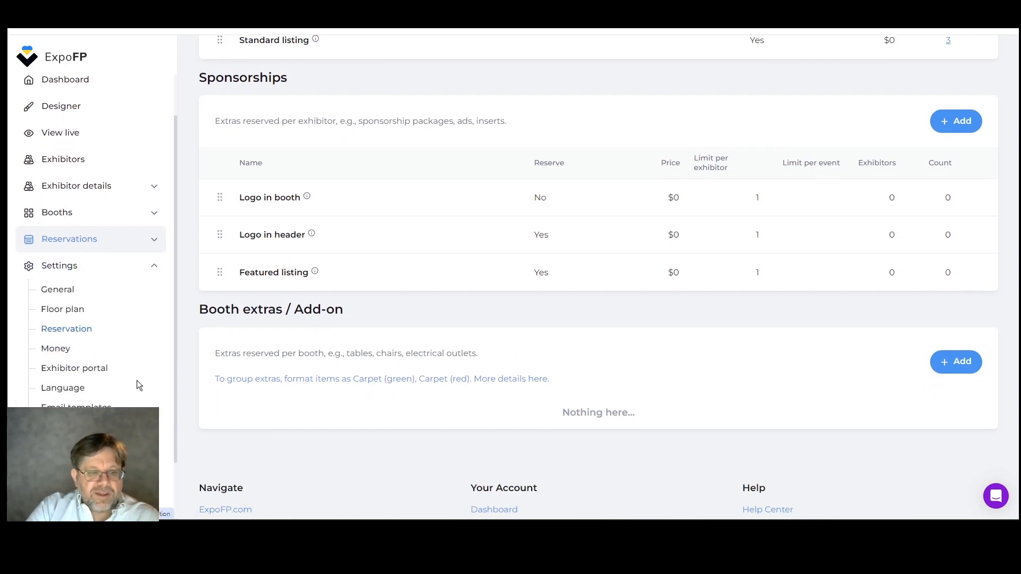
click(75, 369)
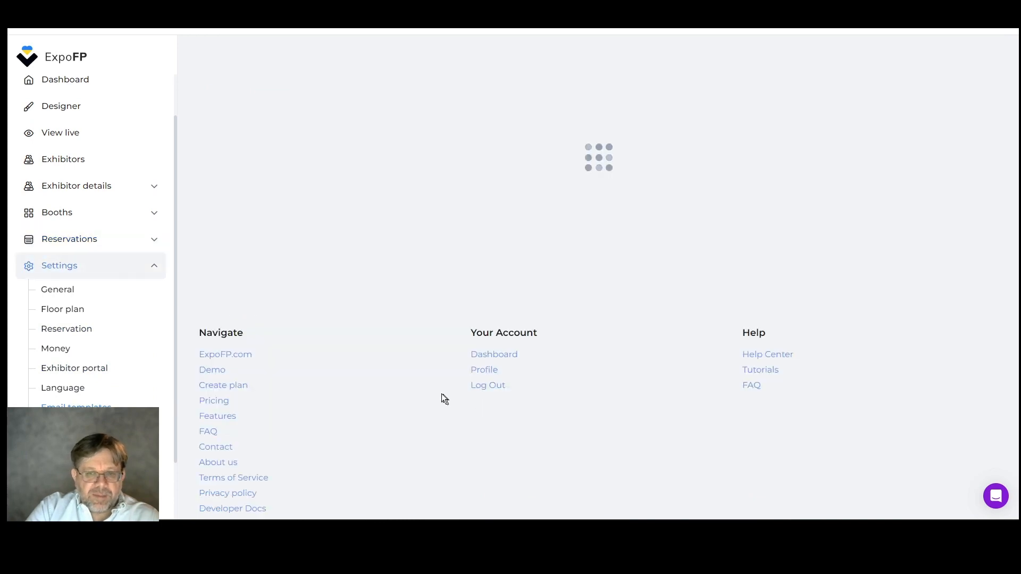
Check the Map integration page, then go back to the Designer floor plan
scroll(69, 365, down, 1)
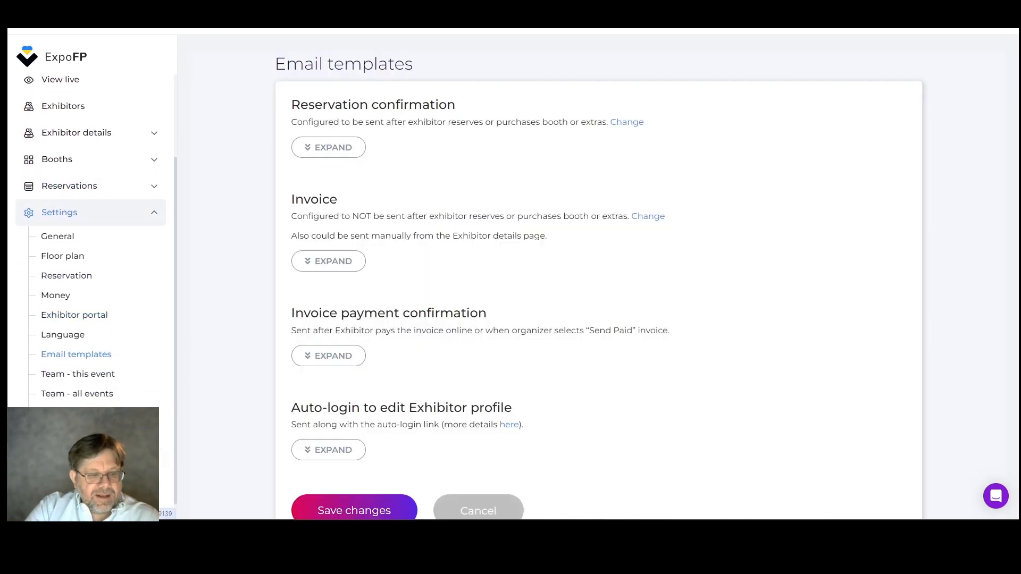
click(75, 461)
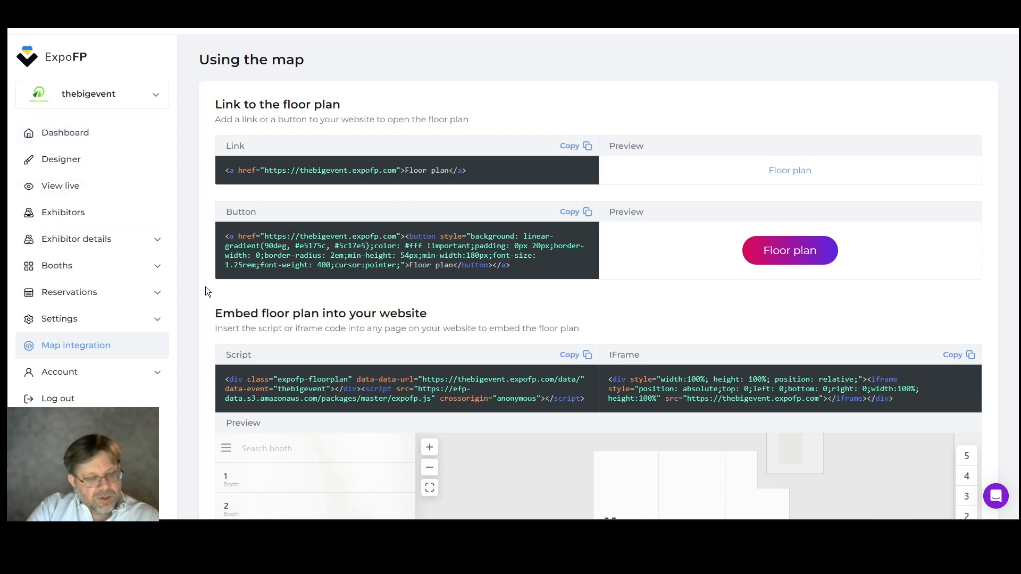
click(32, 166)
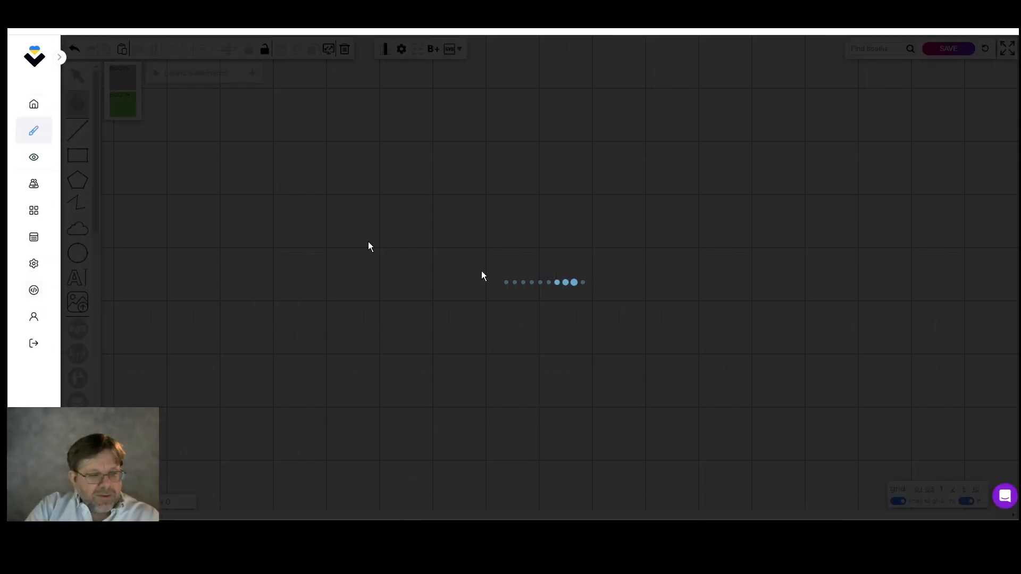